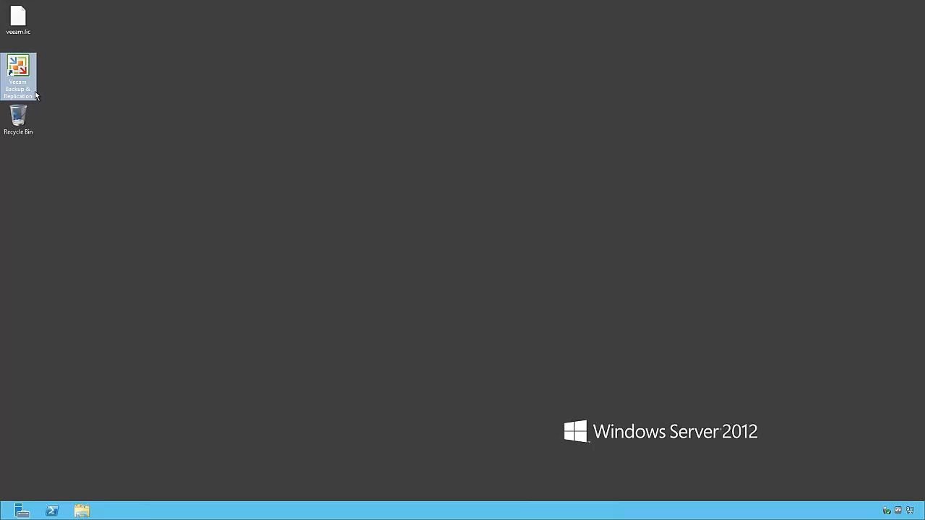
Launch Veeam Backup & Replication, go to Backup Infrastructure, and start adding a managed server
{"action": "double_click", "coordinate": [35, 93]}
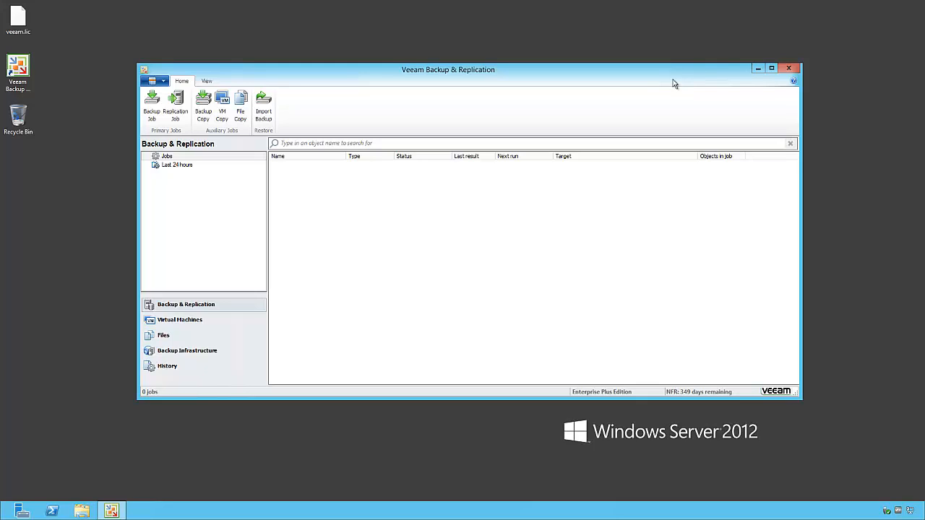
{"action": "left_click", "coordinate": [198, 354]}
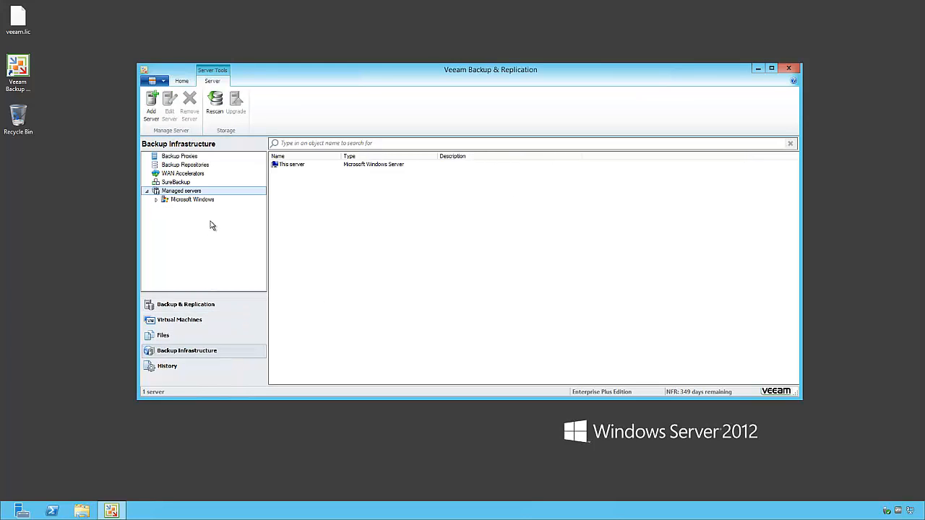
{"action": "left_click", "coordinate": [152, 105]}
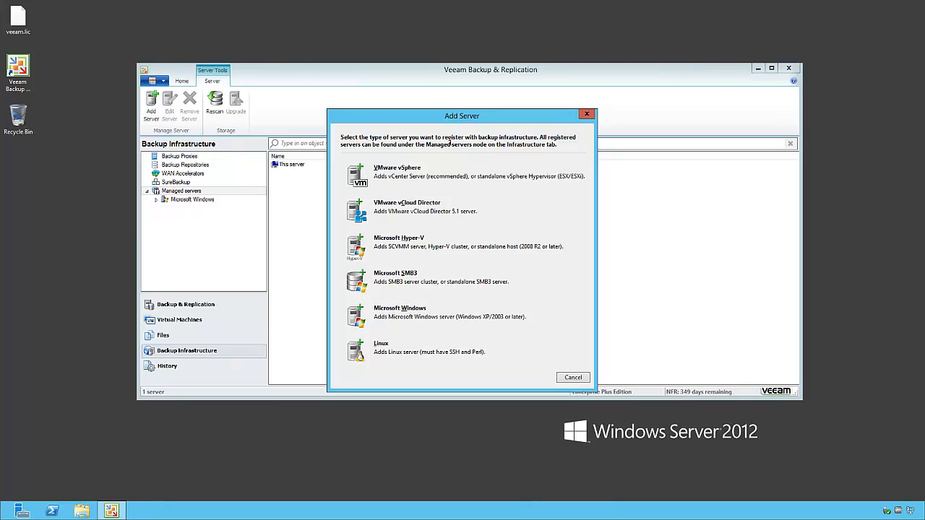
Register VMware vSphere server vcenter01.foonet.local using the saved Administrator credentials
{"action": "left_click", "coordinate": [430, 185]}
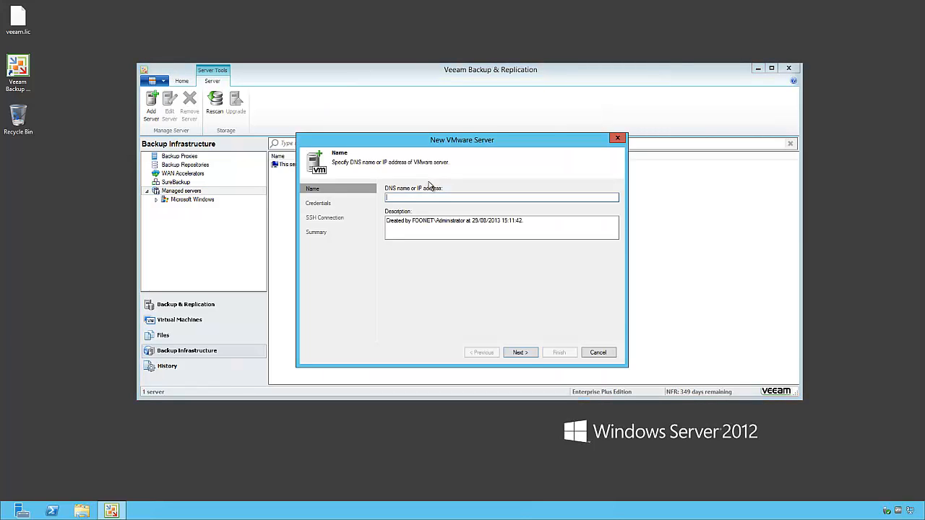
{"action": "type", "text": "vcenter01.foonet.local"}
{"action": "left_click", "coordinate": [521, 353]}
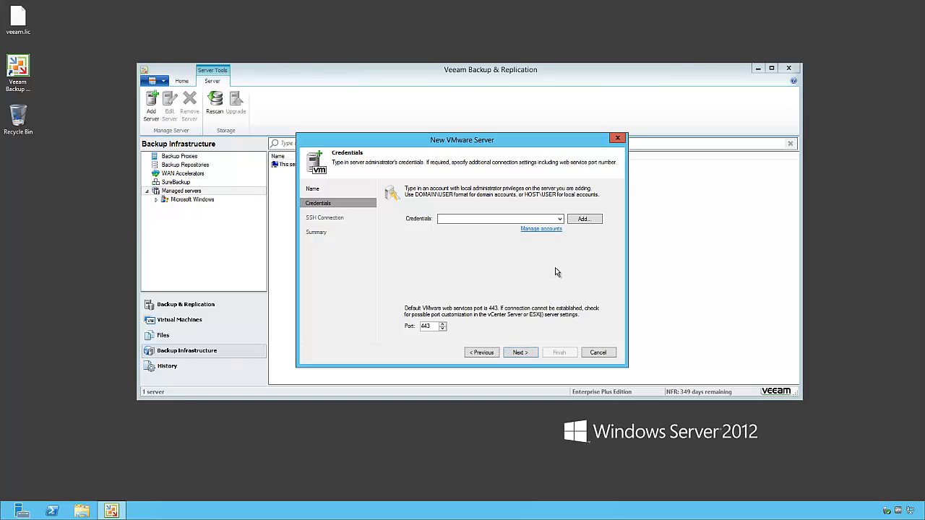
{"action": "left_click", "coordinate": [561, 219]}
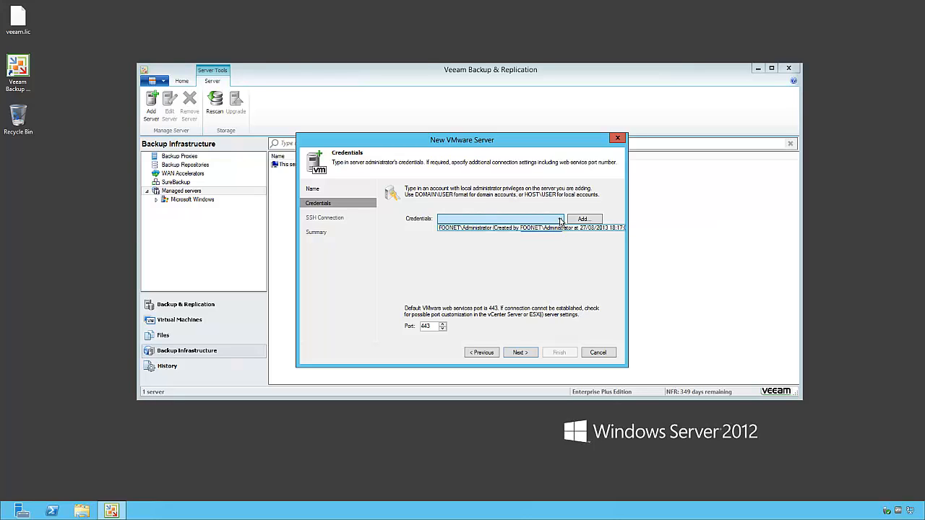
{"action": "left_click", "coordinate": [576, 220]}
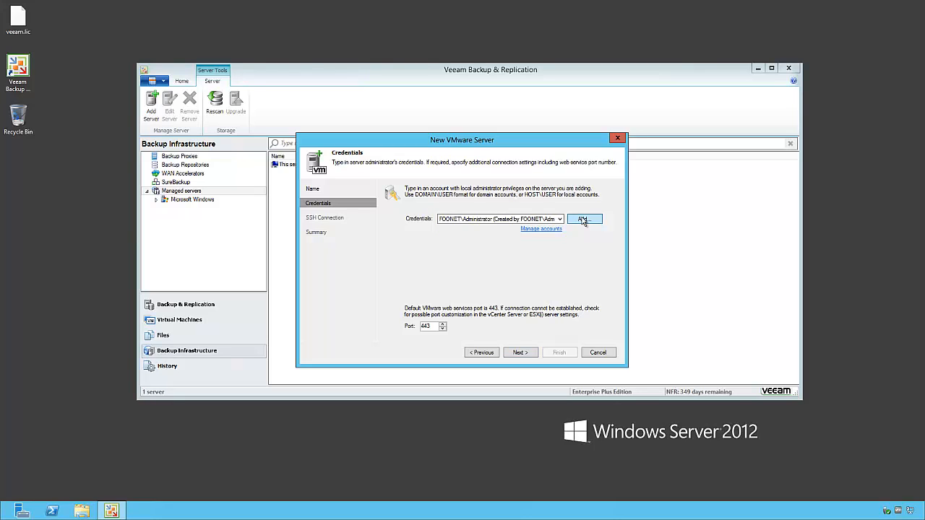
{"action": "left_click", "coordinate": [577, 219]}
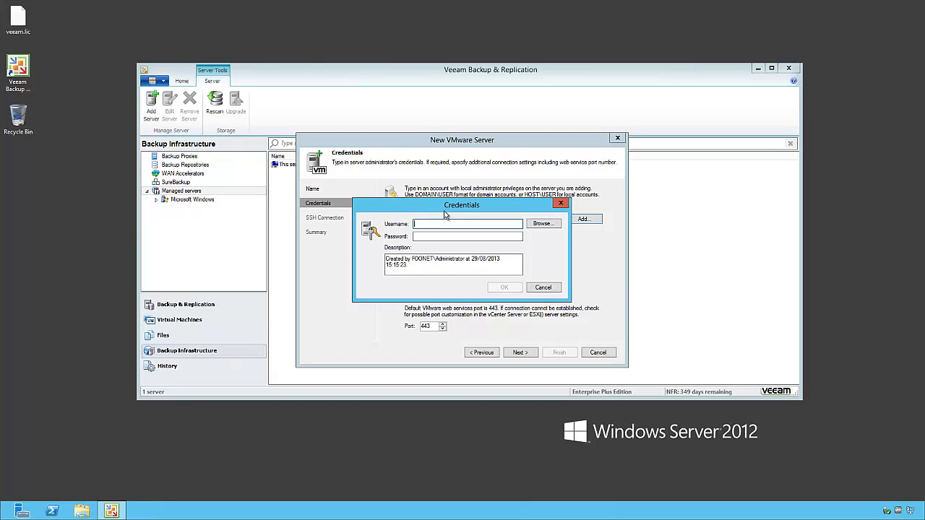
{"action": "left_click", "coordinate": [562, 205]}
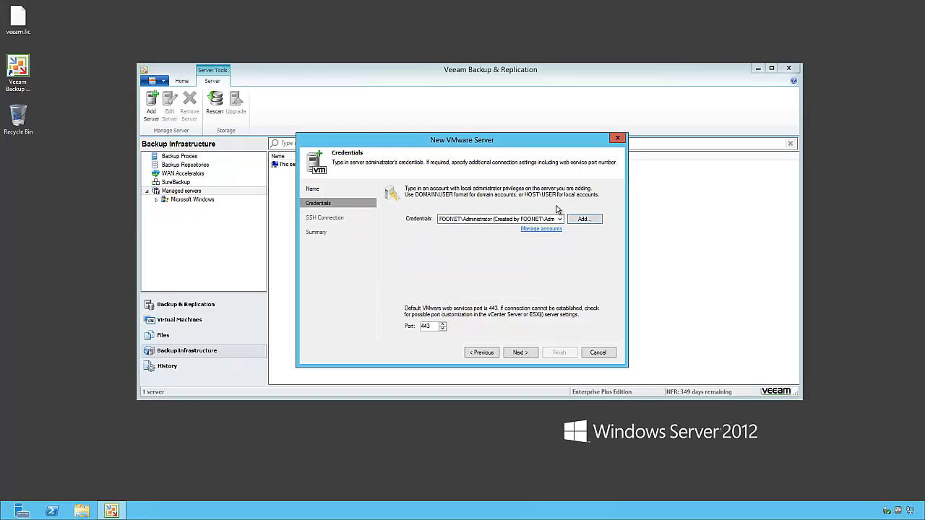
{"action": "left_click", "coordinate": [527, 353]}
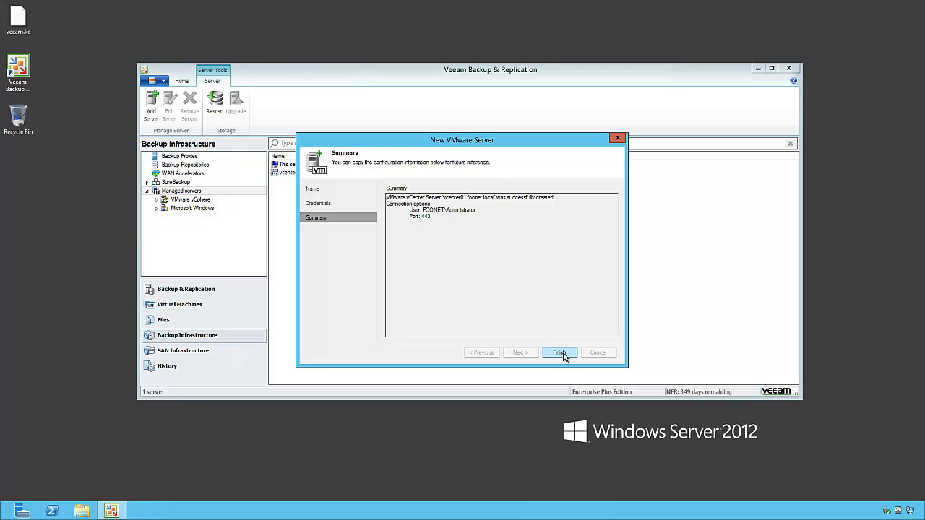
{"action": "left_click", "coordinate": [560, 352]}
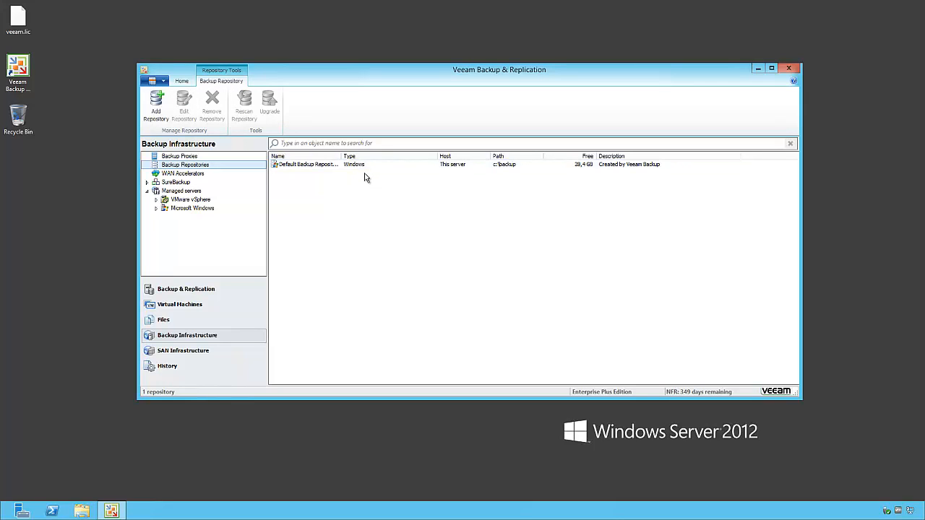
Autofit the Name column so 'Default Backup Repository' is fully readable
{"action": "double_click", "coordinate": [342, 156]}
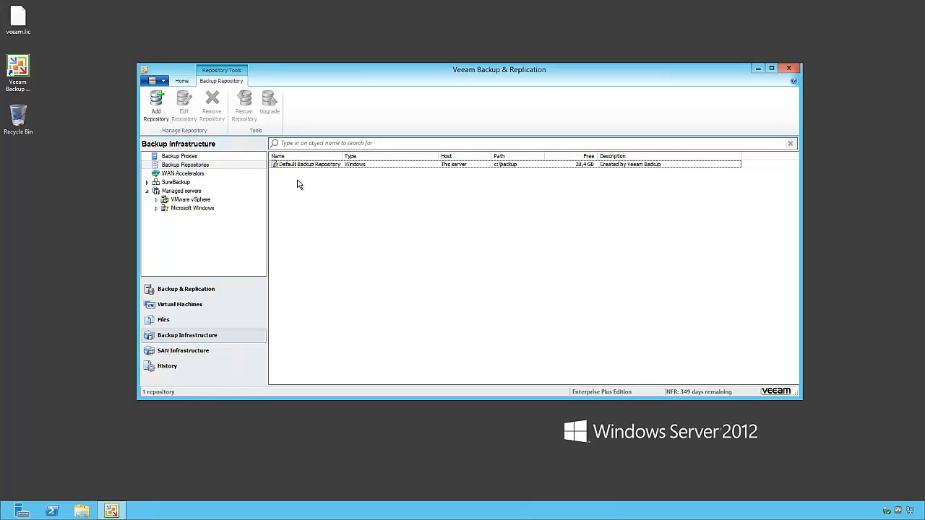
Start a Linux-type backup repository named 'Repo' and begin adding a new Linux server for it
{"action": "left_click", "coordinate": [156, 105]}
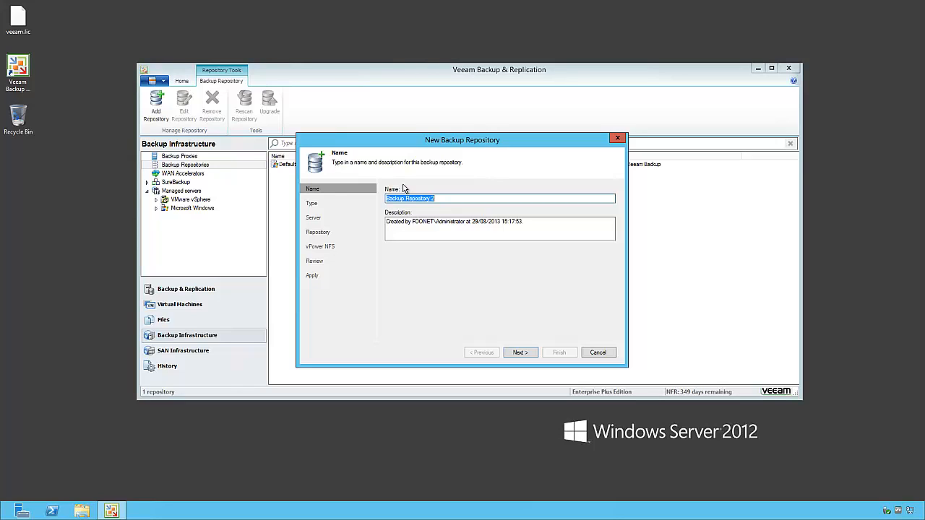
{"action": "type", "text": "Repo"}
{"action": "left_click", "coordinate": [521, 353]}
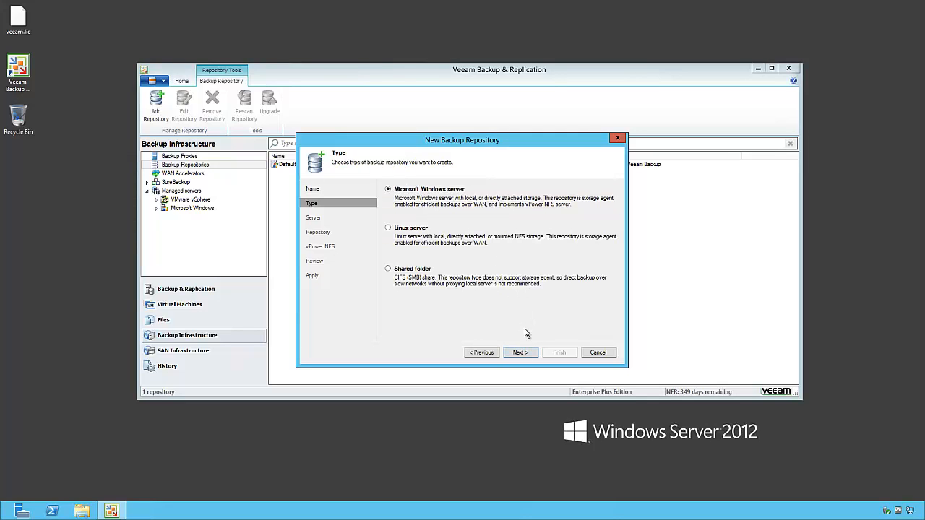
{"action": "left_click", "coordinate": [428, 230]}
{"action": "left_click", "coordinate": [533, 352]}
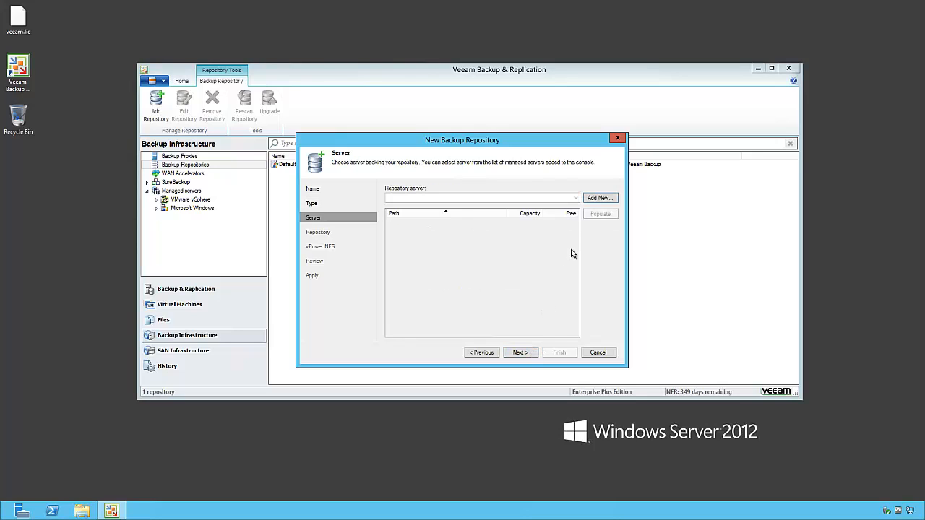
{"action": "left_click", "coordinate": [601, 199]}
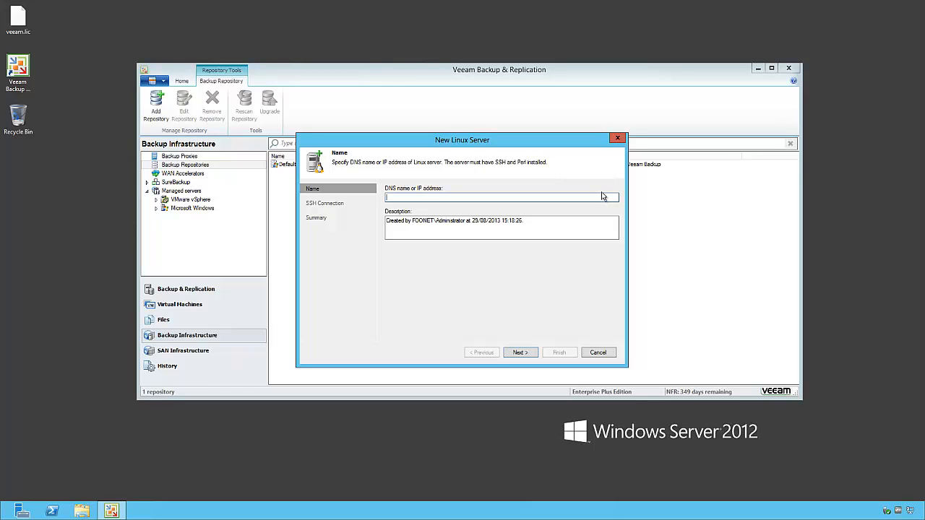
Register Linux host 192.168.1.120 with new root SSH credentials and its password
{"action": "type", "text": "192.168.1.120"}
{"action": "left_click", "coordinate": [532, 354]}
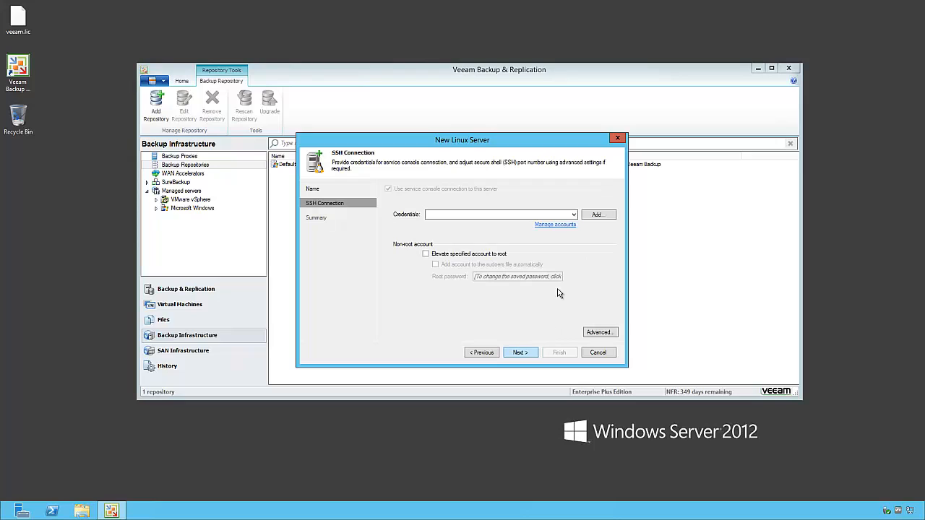
{"action": "left_click", "coordinate": [597, 214]}
{"action": "type", "text": "root"}
{"action": "key", "text": "Tab"}
{"action": "type", "text": "password"}
{"action": "left_click", "coordinate": [505, 288]}
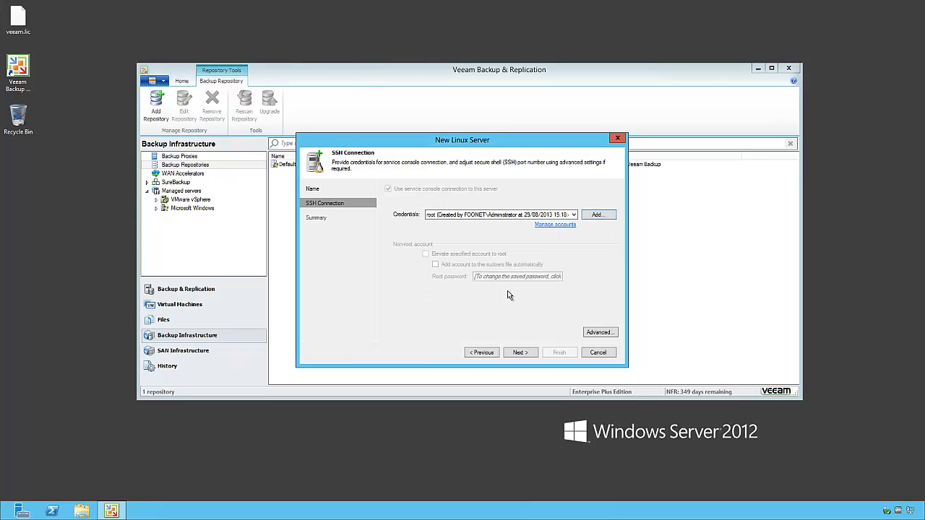
{"action": "left_click", "coordinate": [519, 354]}
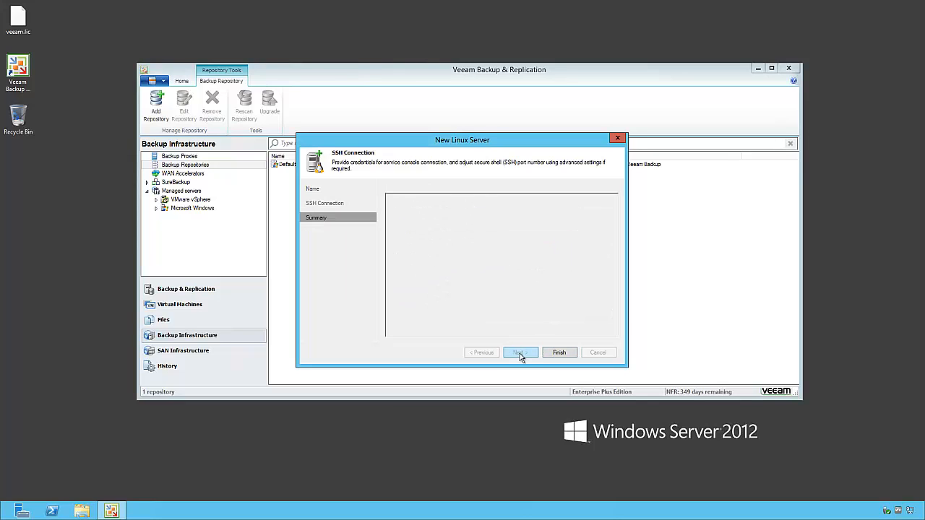
{"action": "left_click", "coordinate": [557, 354]}
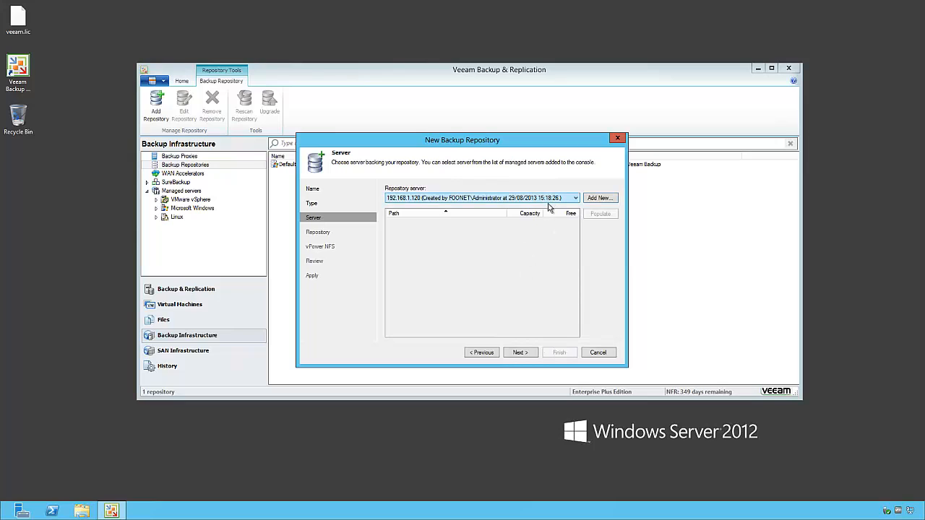
Set the repository's backup folder to /mnt/archive1/veeam on 192.168.1.120
{"action": "left_click", "coordinate": [520, 353]}
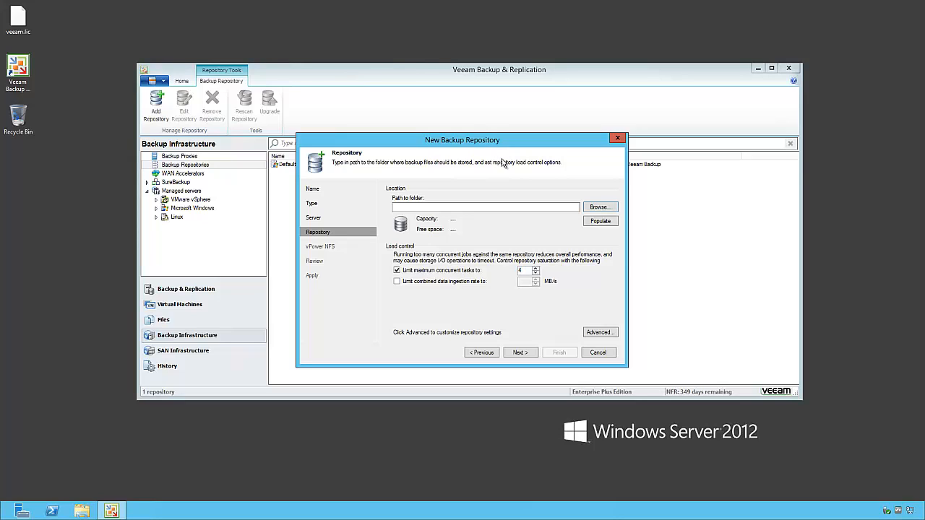
{"action": "left_click", "coordinate": [606, 206]}
{"action": "double_click", "coordinate": [427, 174]}
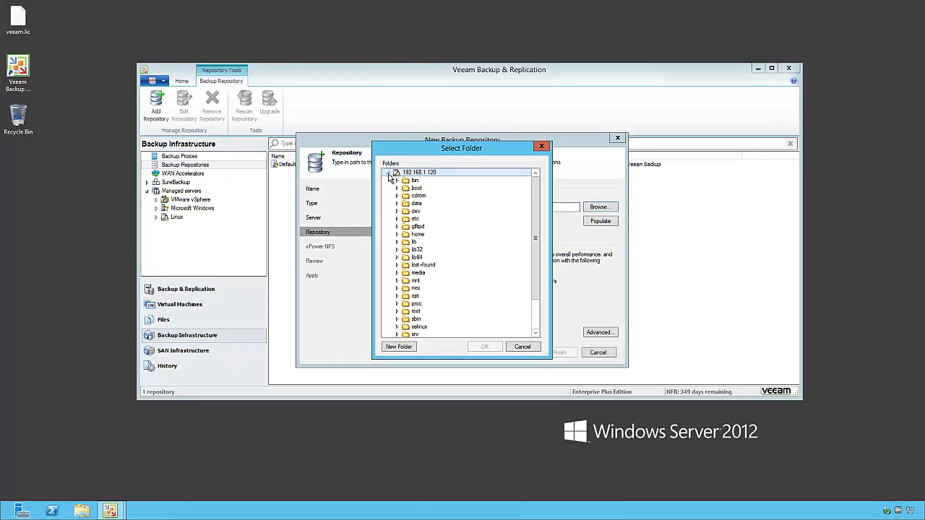
{"action": "left_click", "coordinate": [396, 281]}
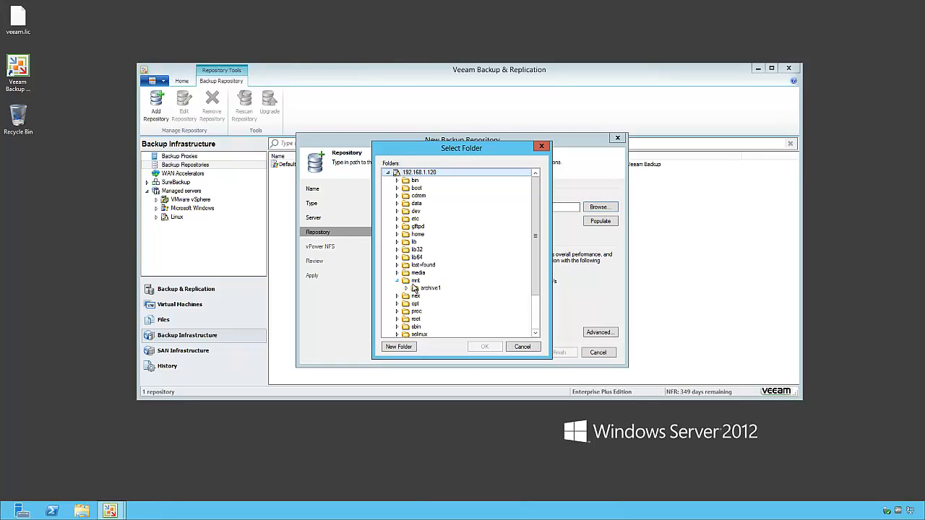
{"action": "left_click", "coordinate": [406, 289]}
{"action": "left_click", "coordinate": [444, 319]}
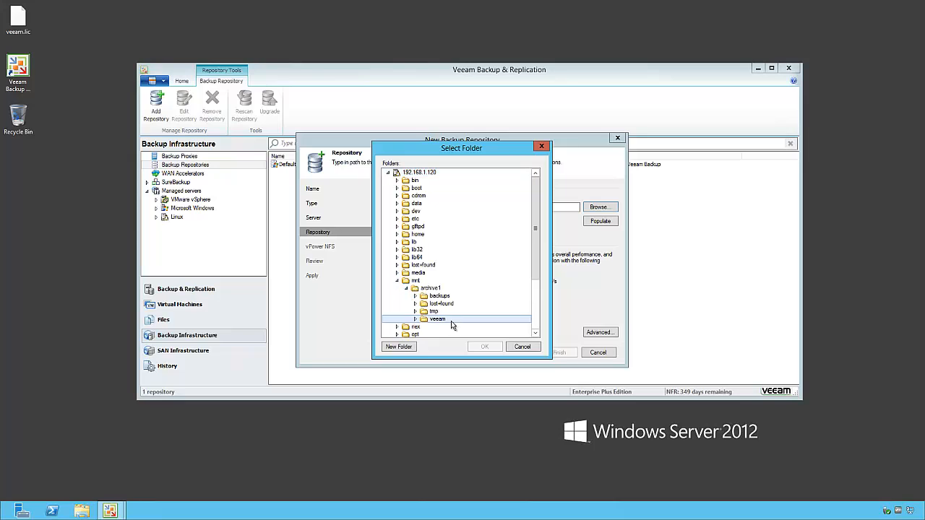
{"action": "left_click", "coordinate": [486, 349]}
Keep the vPower NFS defaults, apply the settings, and finish creating repository Repo
{"action": "left_click", "coordinate": [520, 352]}
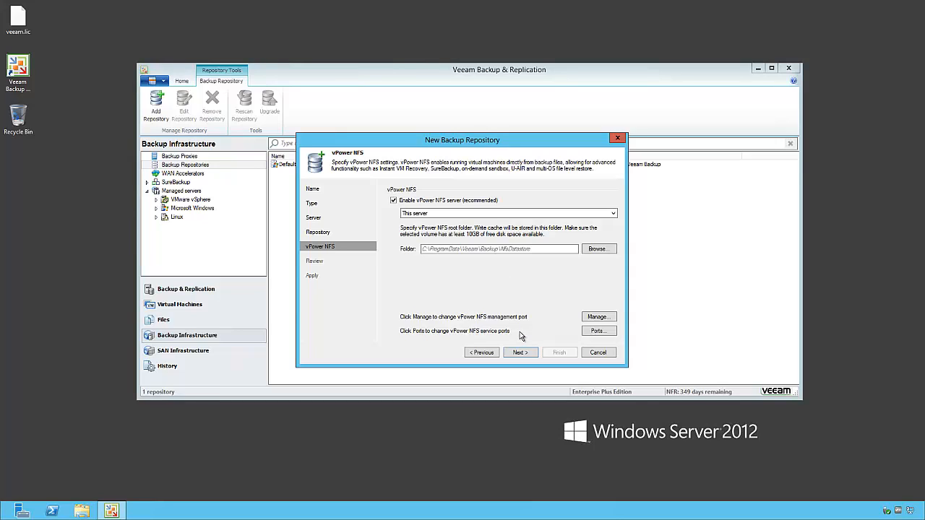
{"action": "left_click", "coordinate": [525, 354]}
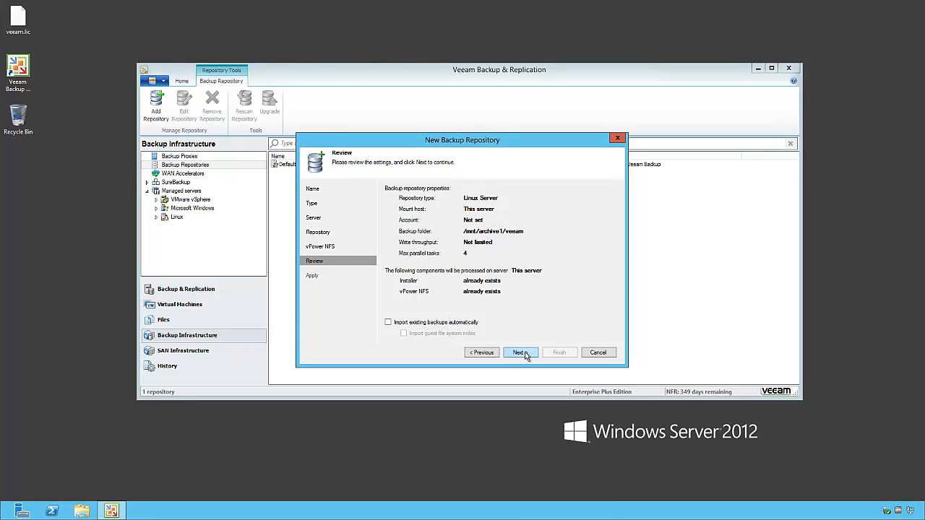
{"action": "left_click", "coordinate": [525, 355]}
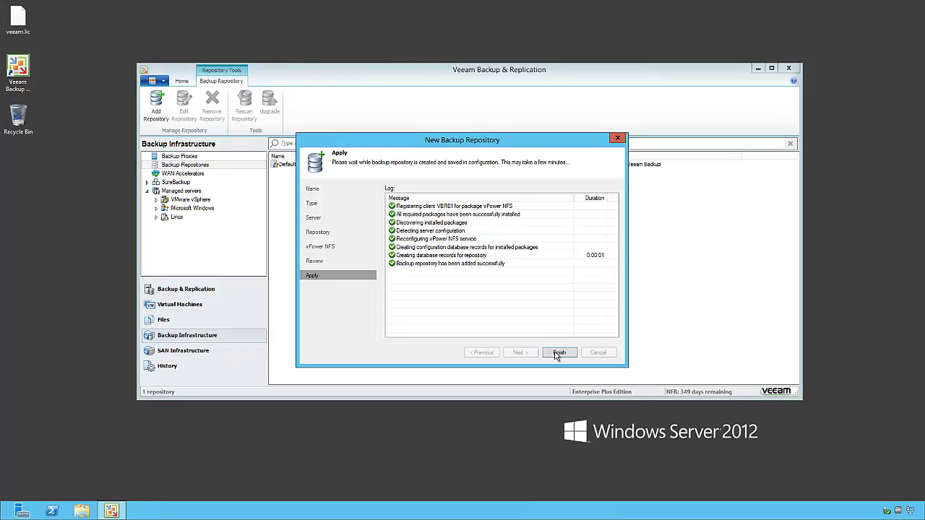
{"action": "left_click", "coordinate": [558, 353]}
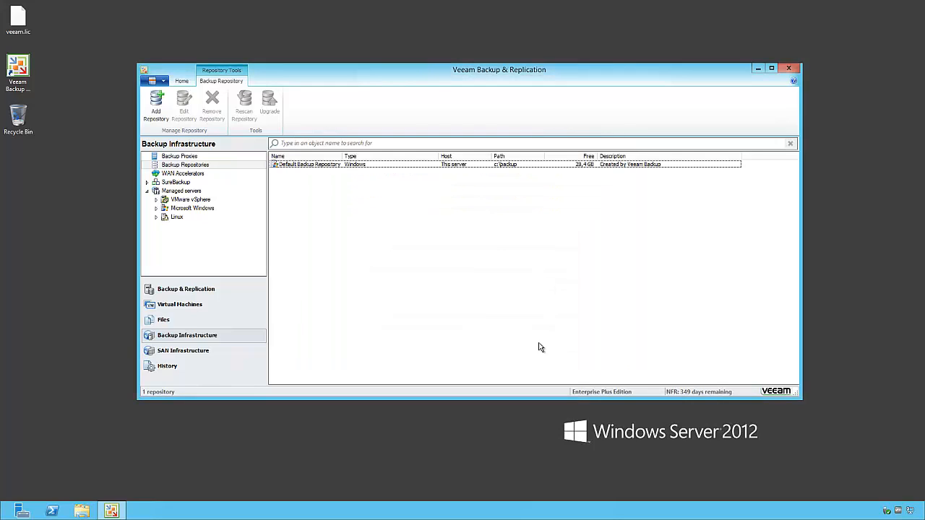
Show Backup Proxies and start the Add VMware Backup Proxy wizard, checking the server list
{"action": "left_click", "coordinate": [236, 156]}
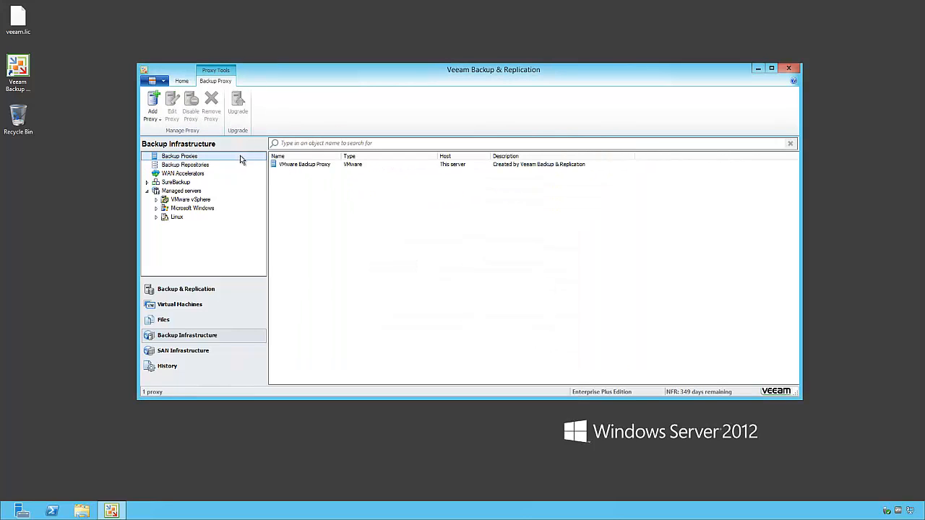
{"action": "right_click", "coordinate": [328, 190]}
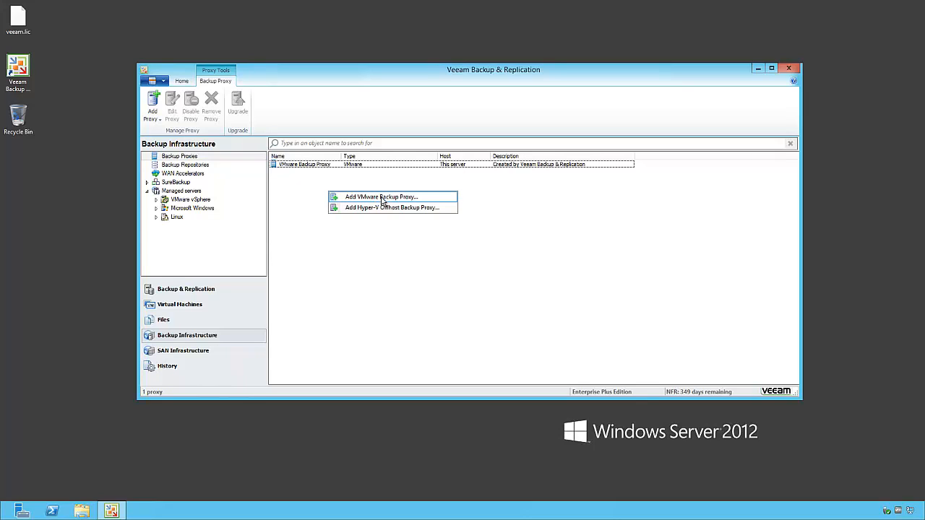
{"action": "left_click", "coordinate": [436, 197]}
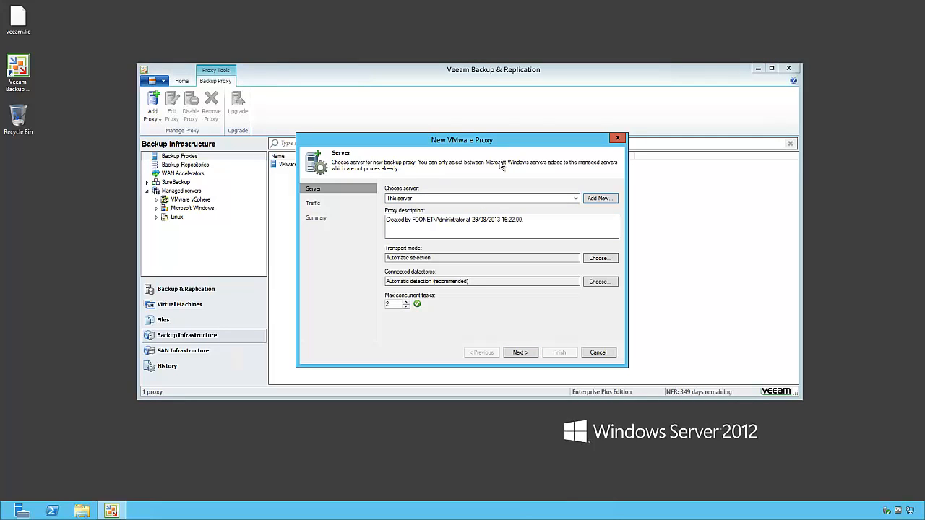
{"action": "left_click", "coordinate": [573, 200]}
{"action": "left_click", "coordinate": [613, 200]}
Add Windows server proxy01.foonet.local using the saved domain administrator account
{"action": "left_click", "coordinate": [598, 198]}
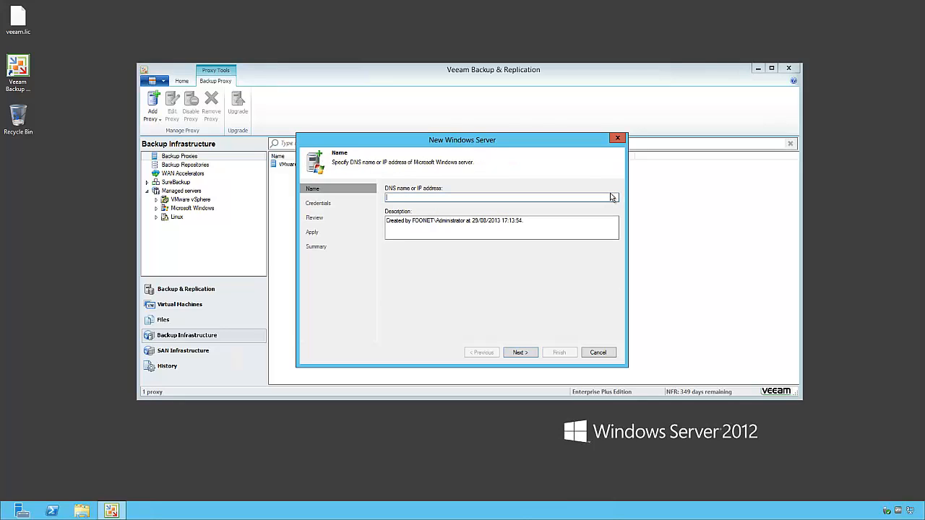
{"action": "type", "text": "proxy01.foonet.local"}
{"action": "left_click", "coordinate": [526, 355]}
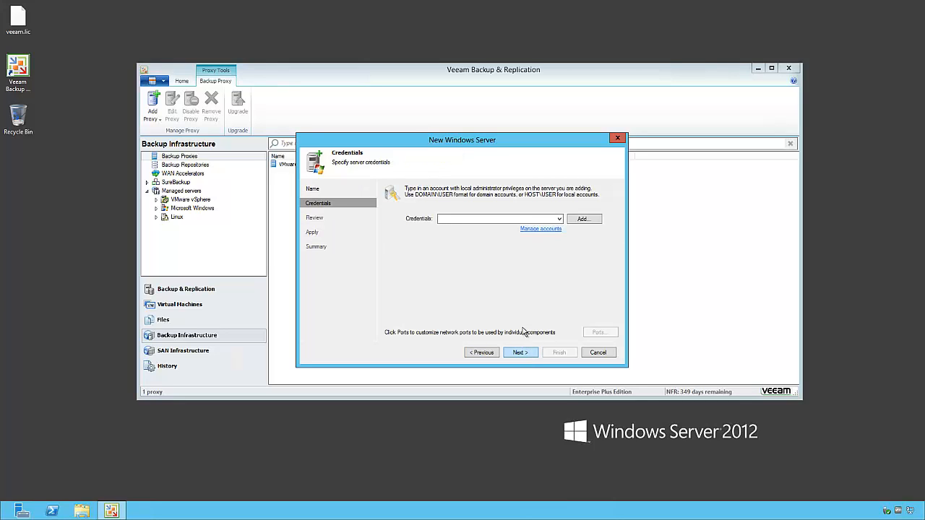
{"action": "left_click", "coordinate": [506, 220]}
{"action": "left_click", "coordinate": [508, 227]}
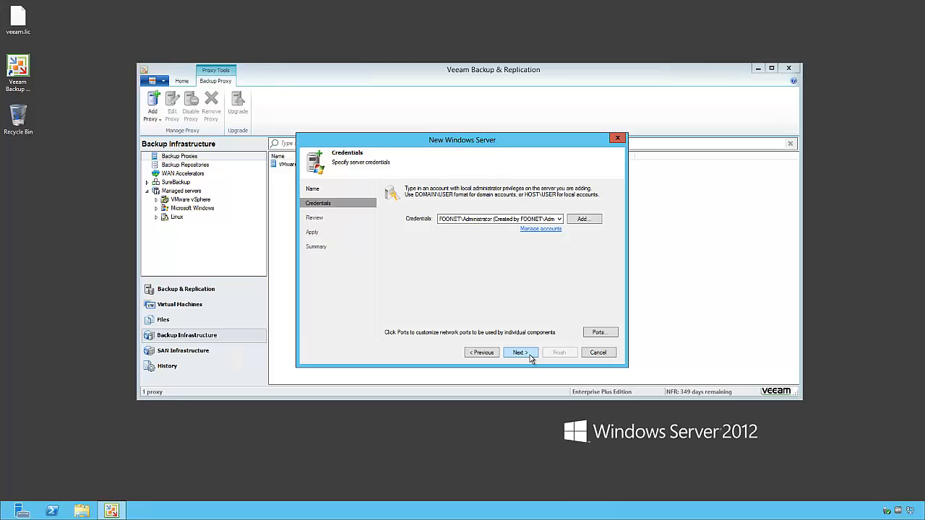
Install the required components on proxy01.foonet.local and finish registering the server
{"action": "left_click", "coordinate": [531, 355]}
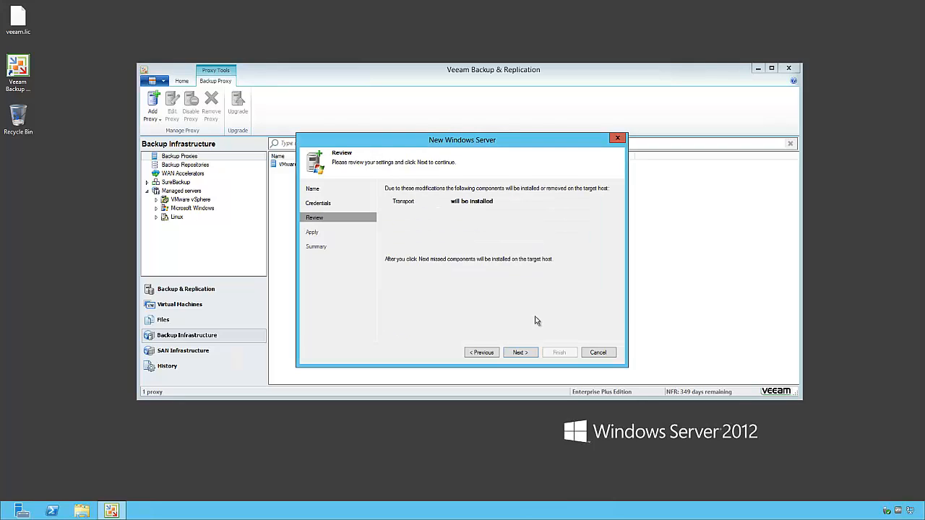
{"action": "left_click", "coordinate": [520, 353]}
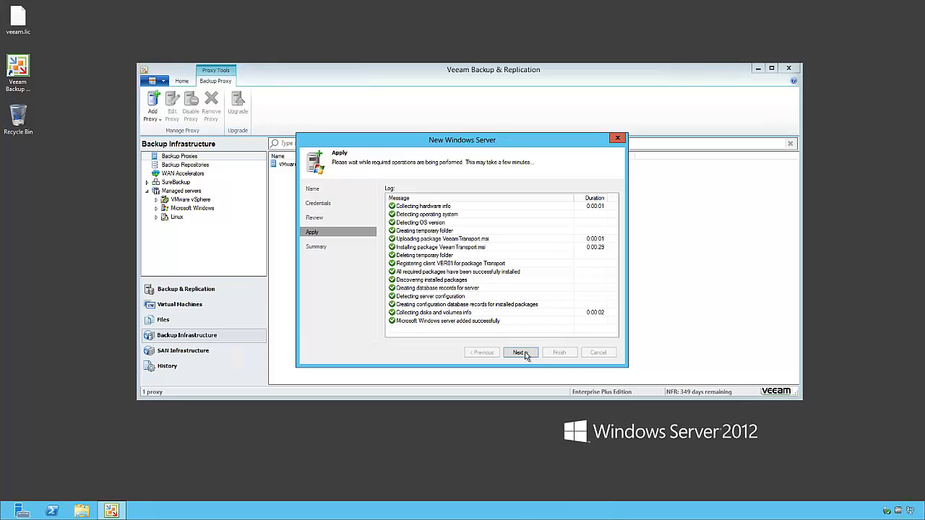
{"action": "left_click", "coordinate": [526, 355]}
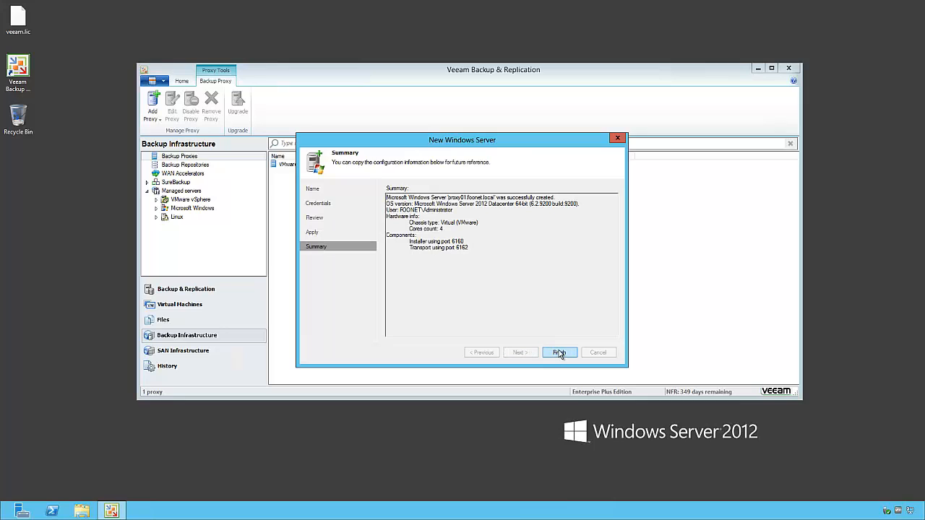
{"action": "left_click", "coordinate": [559, 352]}
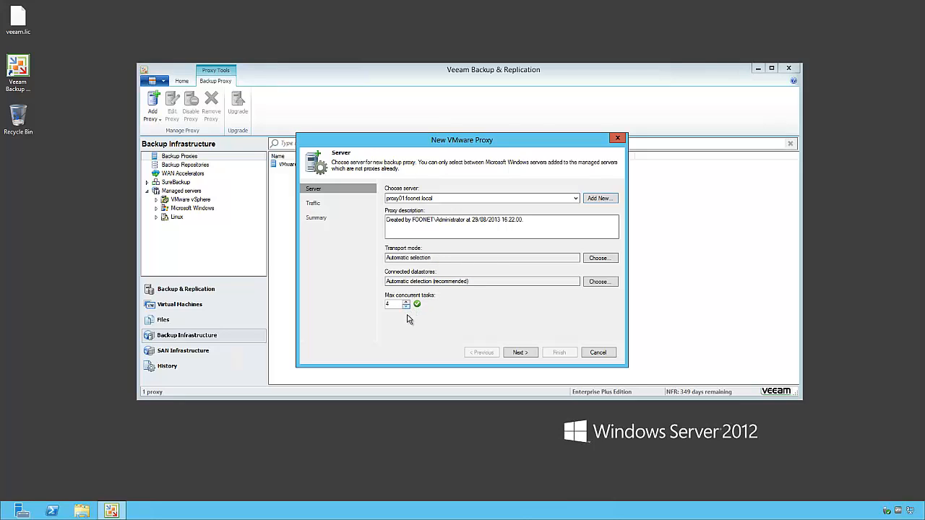
Accept the server and traffic settings and finish creating proxy proxy01.foonet.local
{"action": "mouse_move", "coordinate": [417, 307]}
{"action": "left_click", "coordinate": [521, 353]}
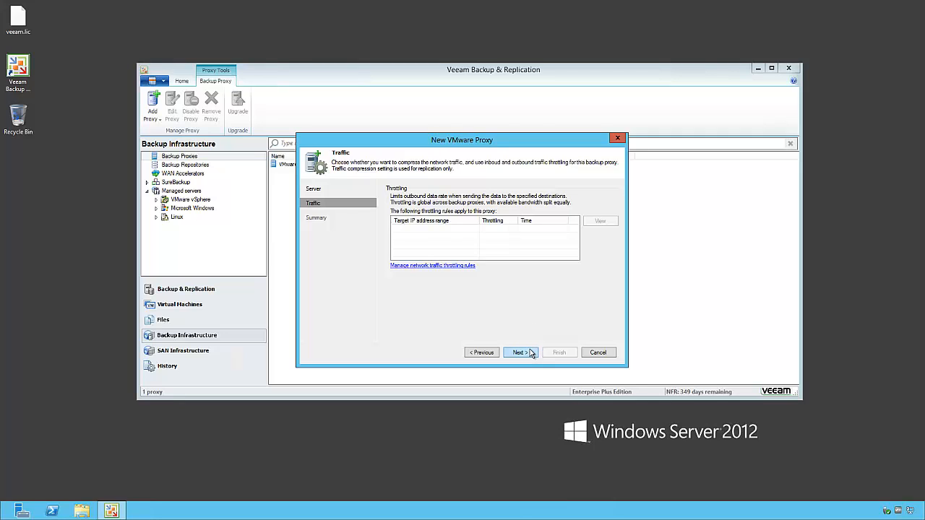
{"action": "left_click", "coordinate": [531, 353]}
{"action": "left_click", "coordinate": [559, 353]}
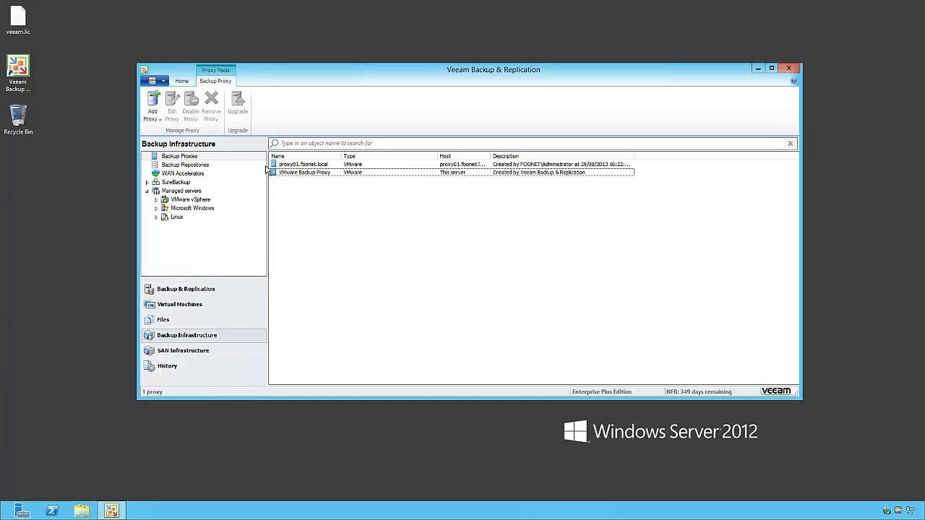
Review the repositories and vcenter01's ESXi hosts, then open the empty Backup & Replication jobs view
{"action": "left_click", "coordinate": [189, 165]}
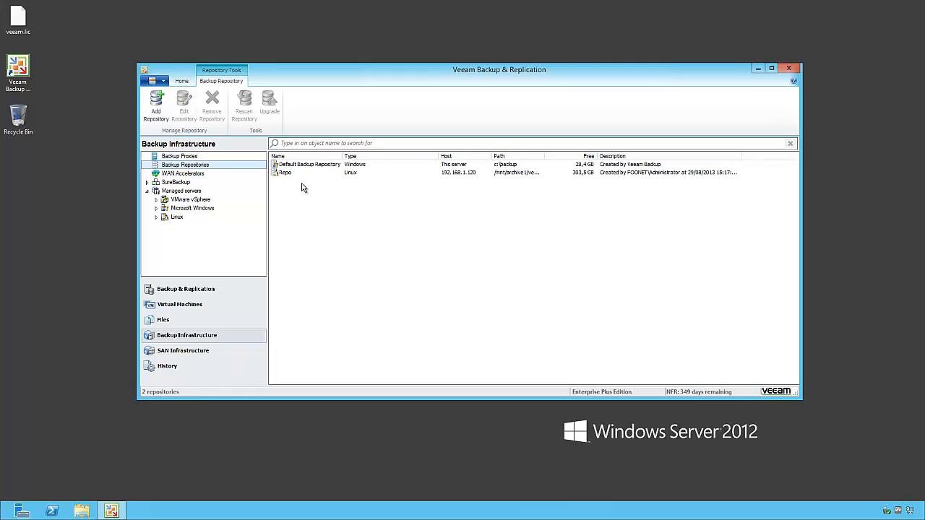
{"action": "left_click", "coordinate": [156, 199]}
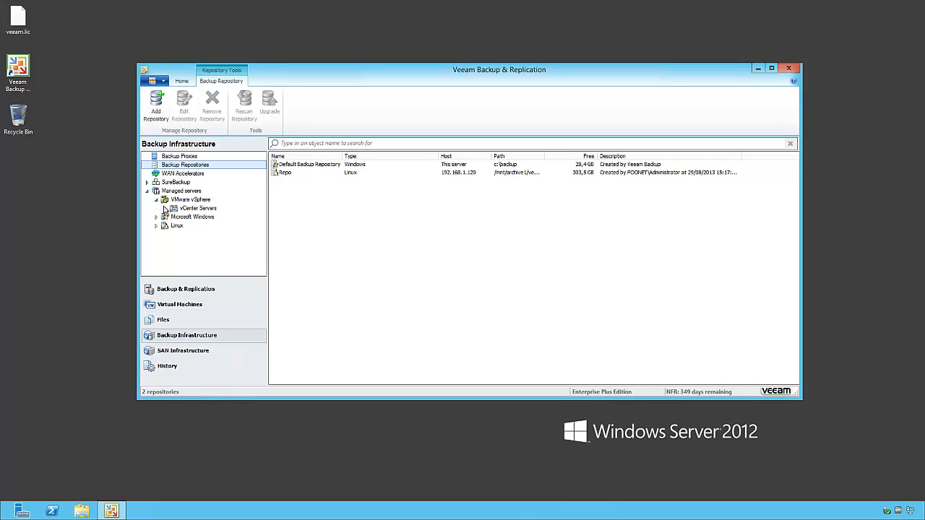
{"action": "left_click", "coordinate": [165, 208]}
{"action": "left_click", "coordinate": [215, 217]}
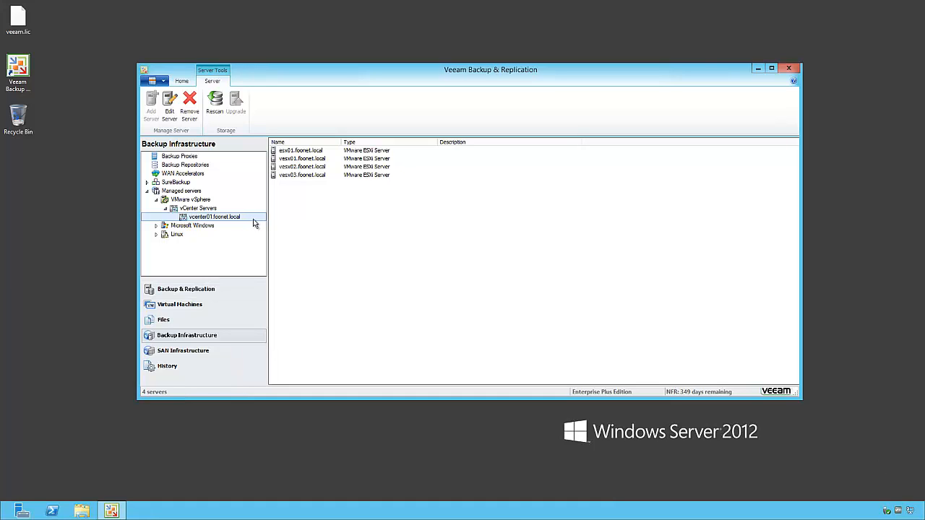
{"action": "left_click", "coordinate": [210, 292]}
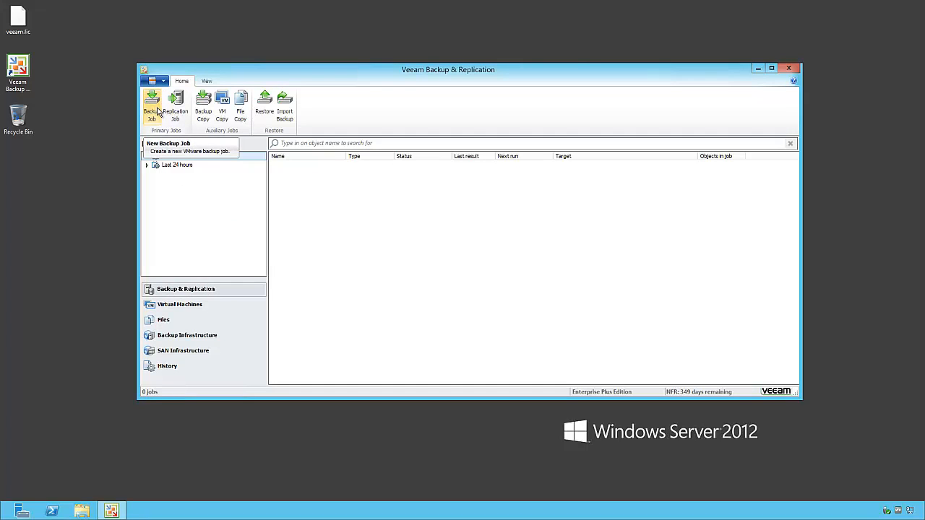
Create a new backup job named 'Windows' from the jobs list
{"action": "right_click", "coordinate": [306, 181]}
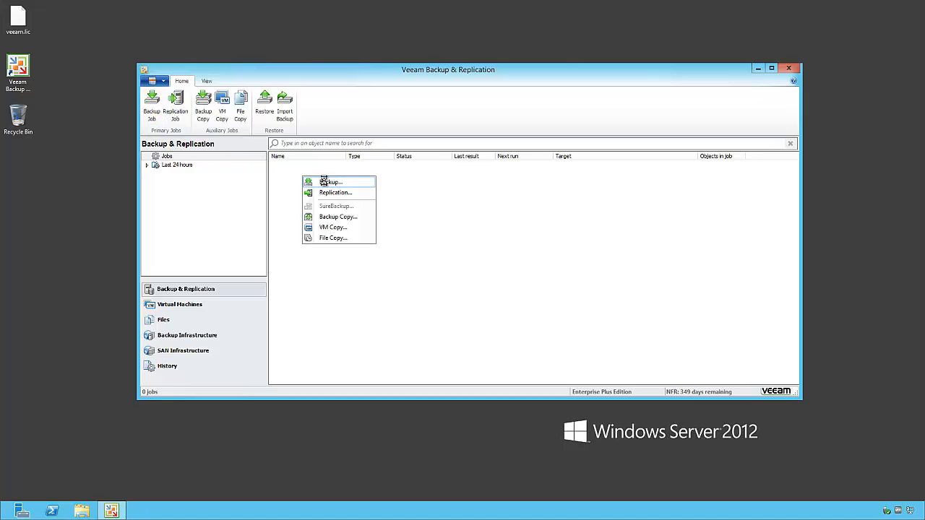
{"action": "left_click", "coordinate": [324, 182]}
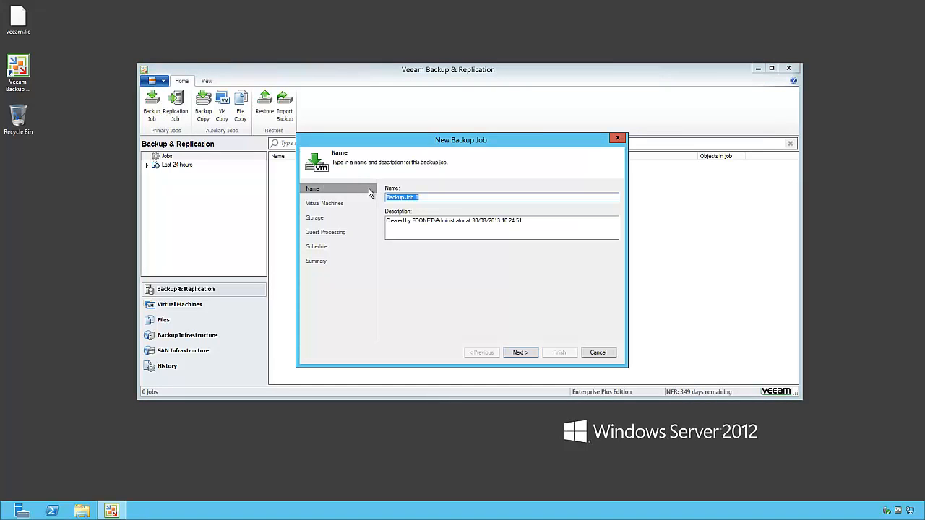
{"action": "type", "text": "Windows"}
{"action": "left_click", "coordinate": [519, 355]}
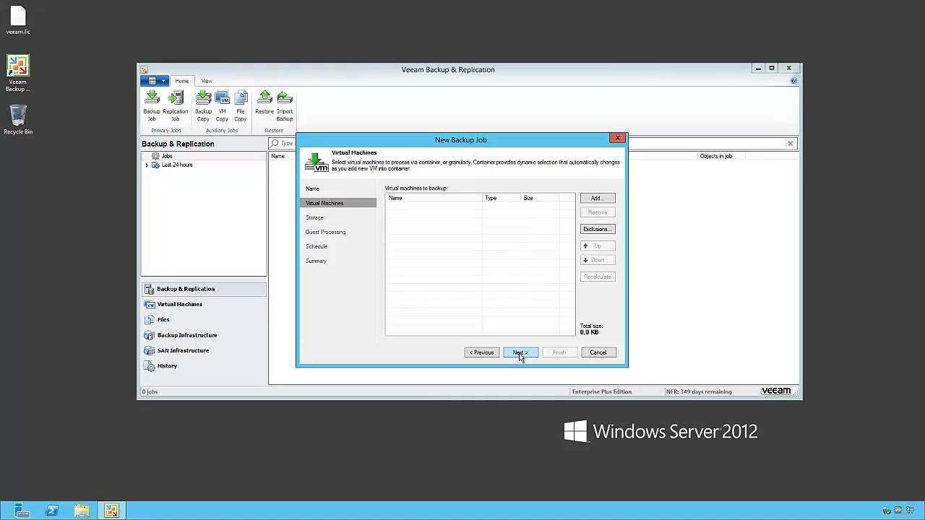
Add the Windows VM folder (39.1 GB) from VMs and Templates under vcenter01.foonet.local
{"action": "left_click", "coordinate": [594, 201]}
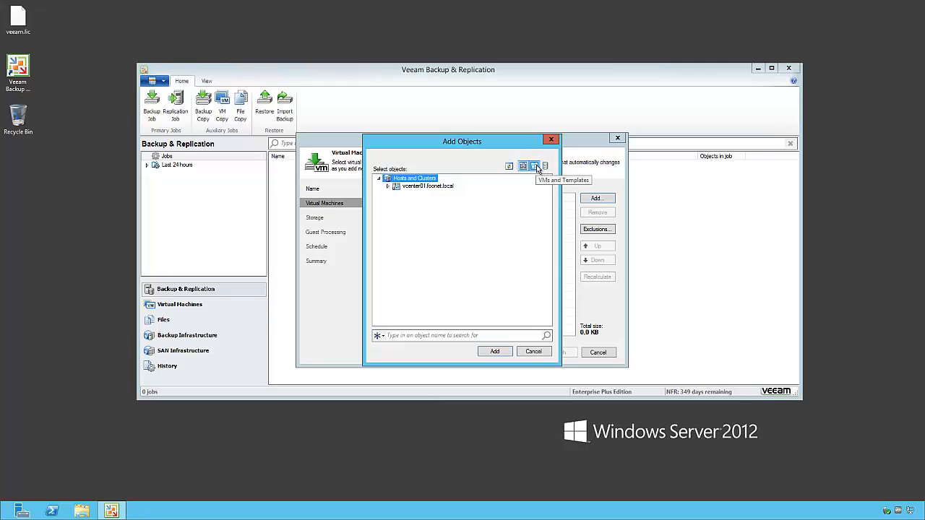
{"action": "left_click", "coordinate": [537, 167]}
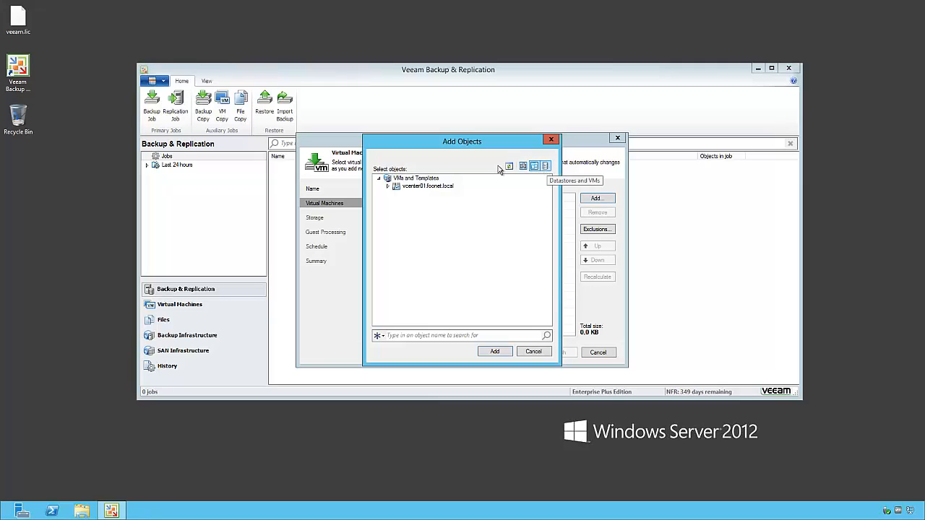
{"action": "left_click", "coordinate": [388, 187]}
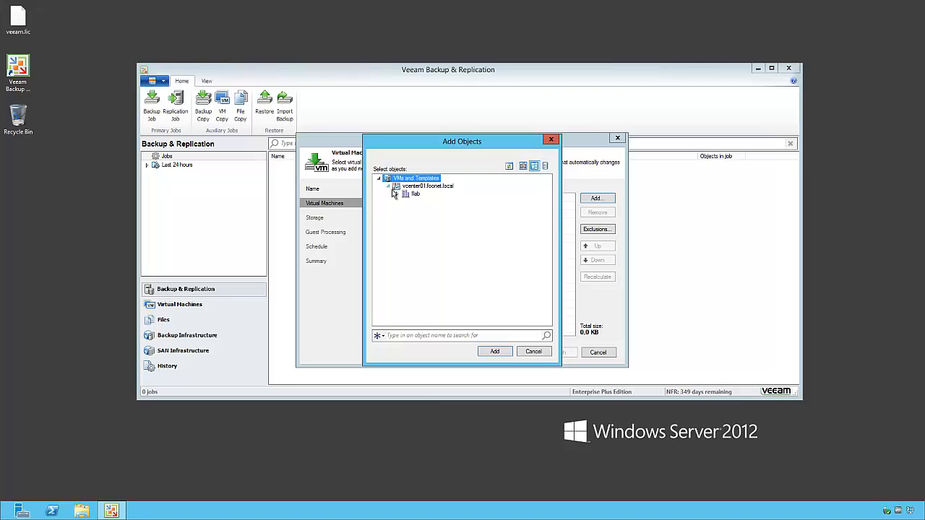
{"action": "left_click", "coordinate": [396, 194]}
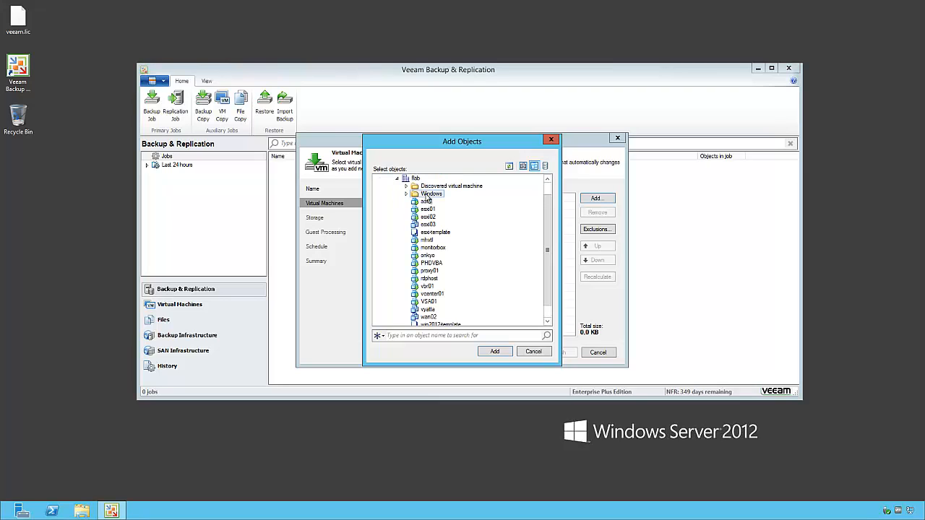
{"action": "left_click", "coordinate": [426, 196]}
{"action": "left_click", "coordinate": [494, 352]}
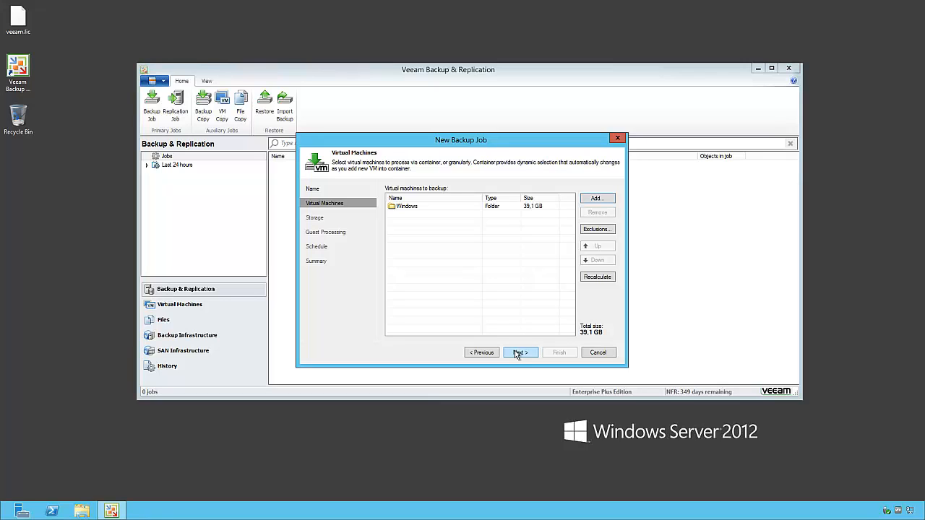
Keep automatic proxy selection, store backups in Repo, and keep 5 restore points
{"action": "left_click", "coordinate": [518, 353]}
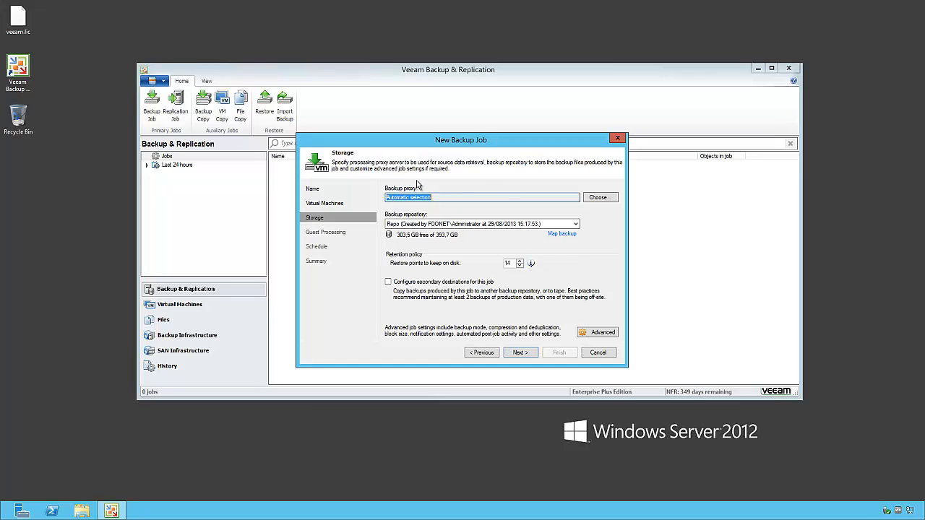
{"action": "left_click", "coordinate": [598, 197]}
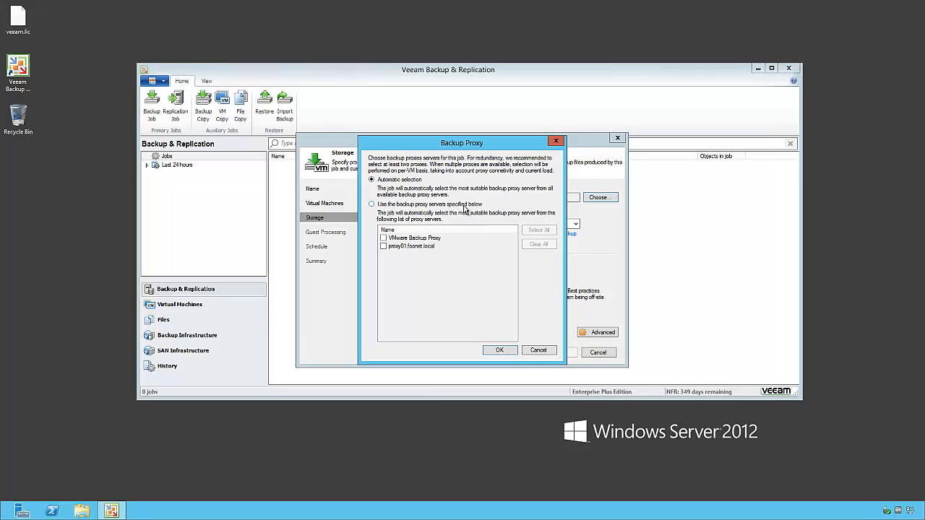
{"action": "left_click", "coordinate": [552, 349]}
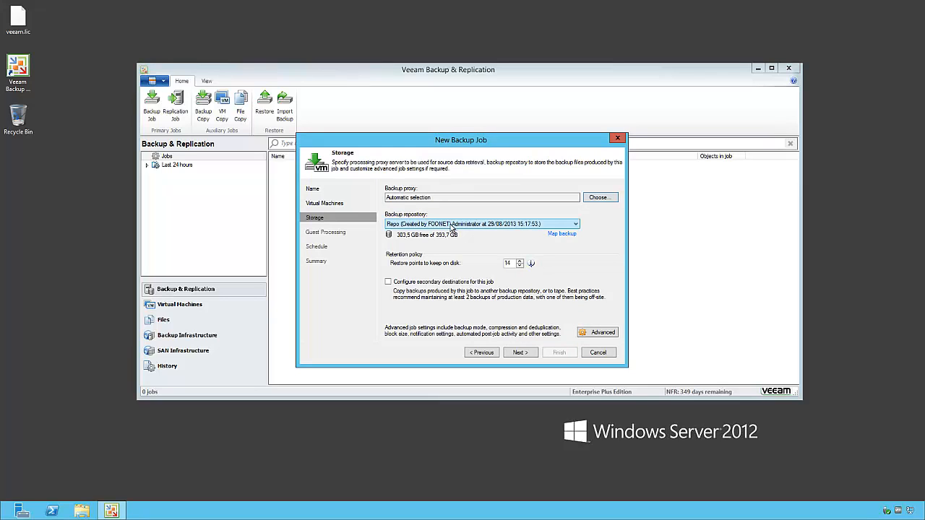
{"action": "left_click", "coordinate": [451, 225]}
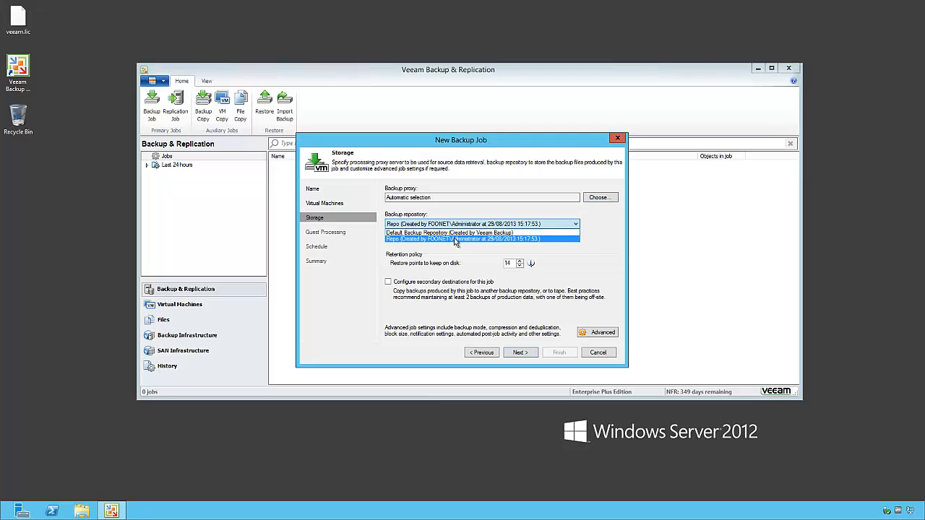
{"action": "left_click", "coordinate": [452, 240]}
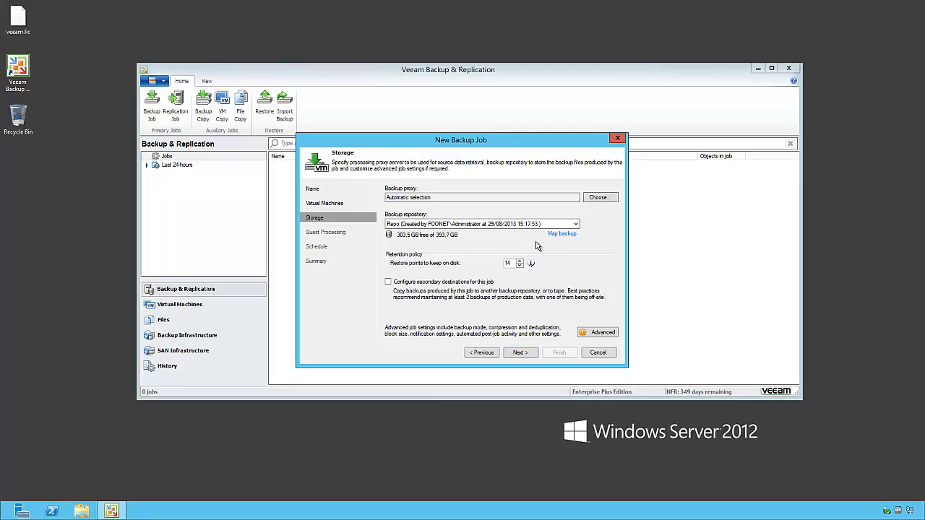
{"action": "double_click", "coordinate": [514, 263]}
{"action": "type", "text": "5"}
{"action": "left_click", "coordinate": [521, 353]}
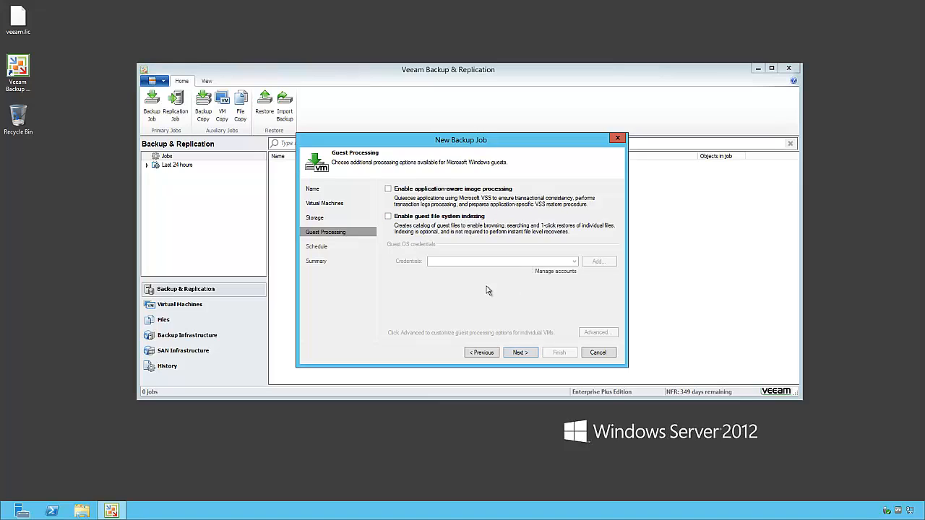
Schedule the job to run automatically daily at 22:00 every day, then create it
{"action": "left_click", "coordinate": [519, 353]}
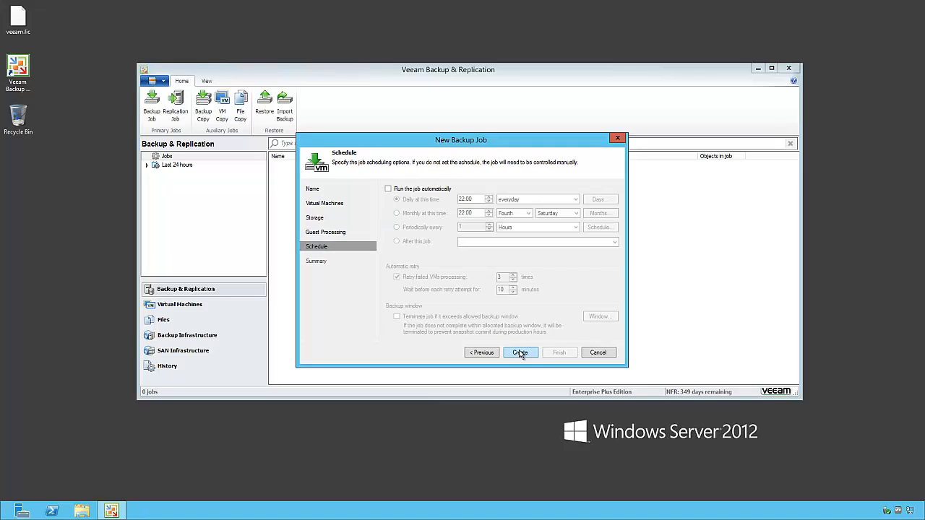
{"action": "left_click", "coordinate": [428, 195]}
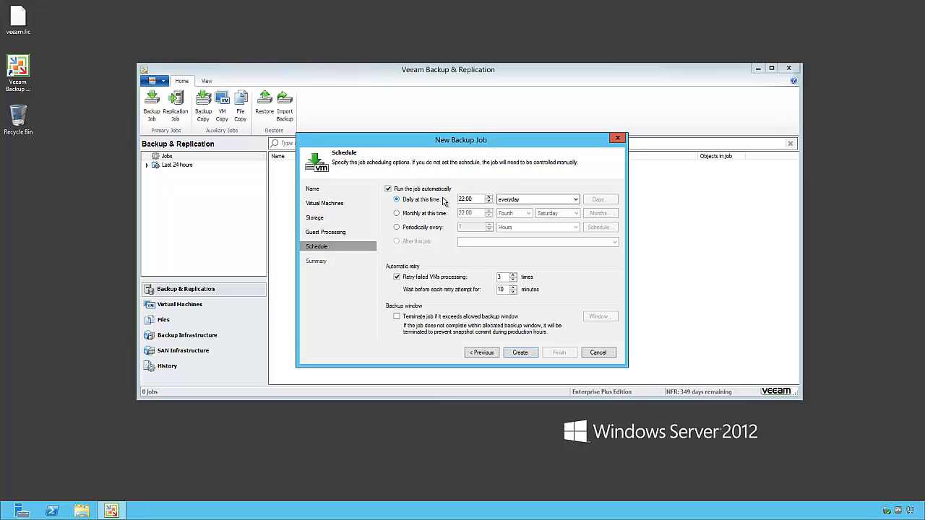
{"action": "left_click", "coordinate": [573, 201]}
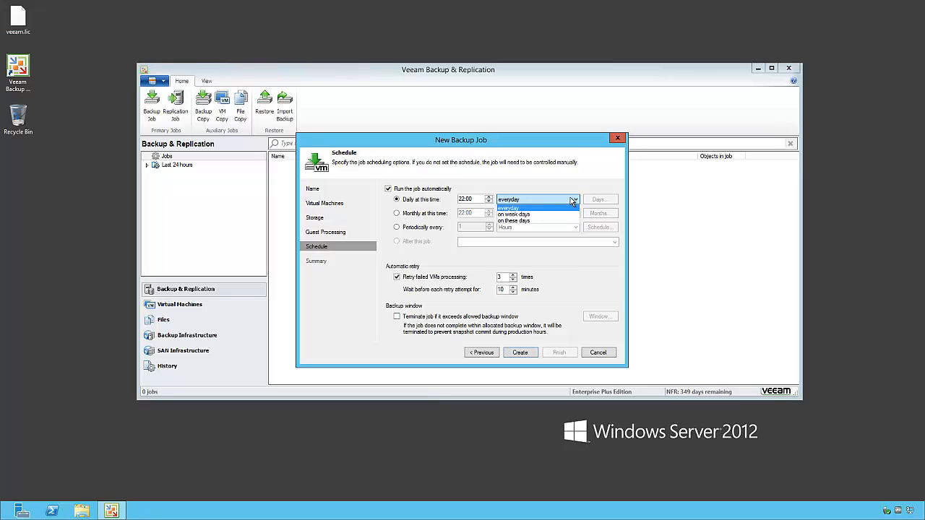
{"action": "left_click", "coordinate": [534, 206]}
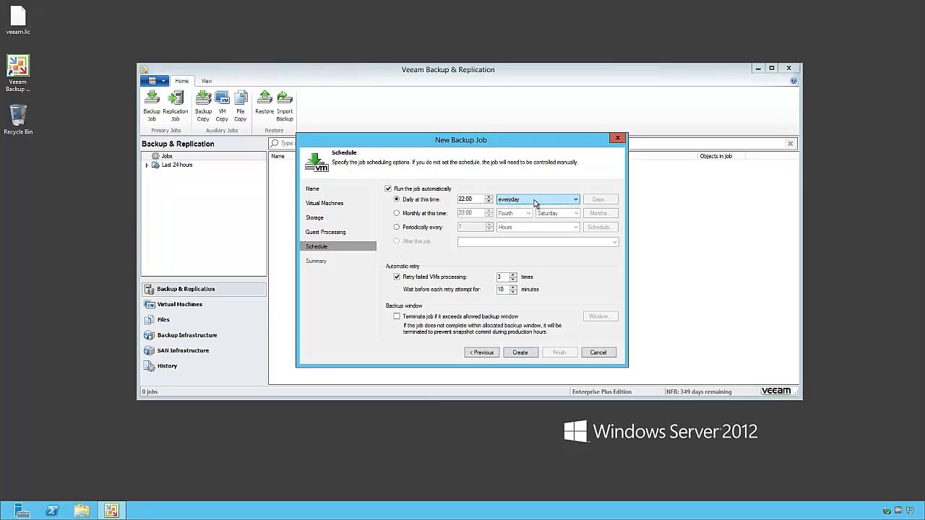
{"action": "left_click", "coordinate": [449, 227]}
{"action": "left_click", "coordinate": [522, 227]}
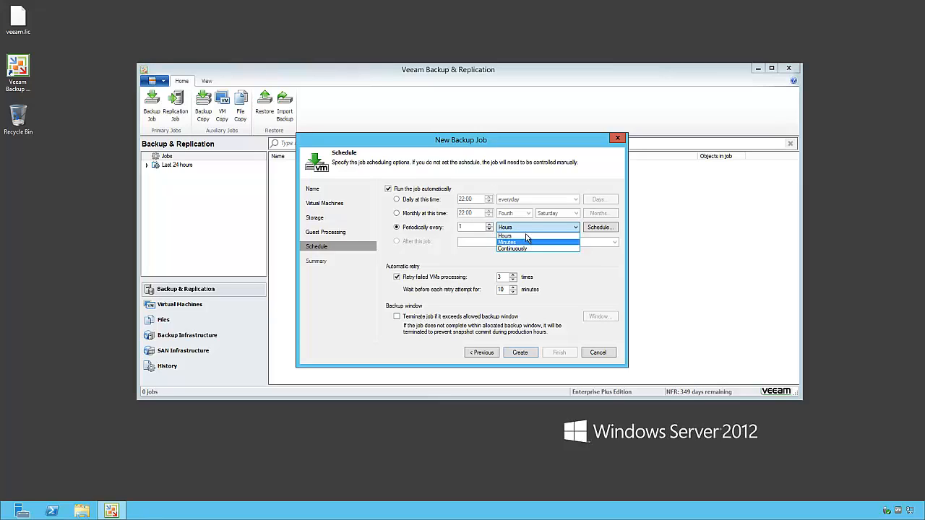
{"action": "left_click", "coordinate": [524, 236]}
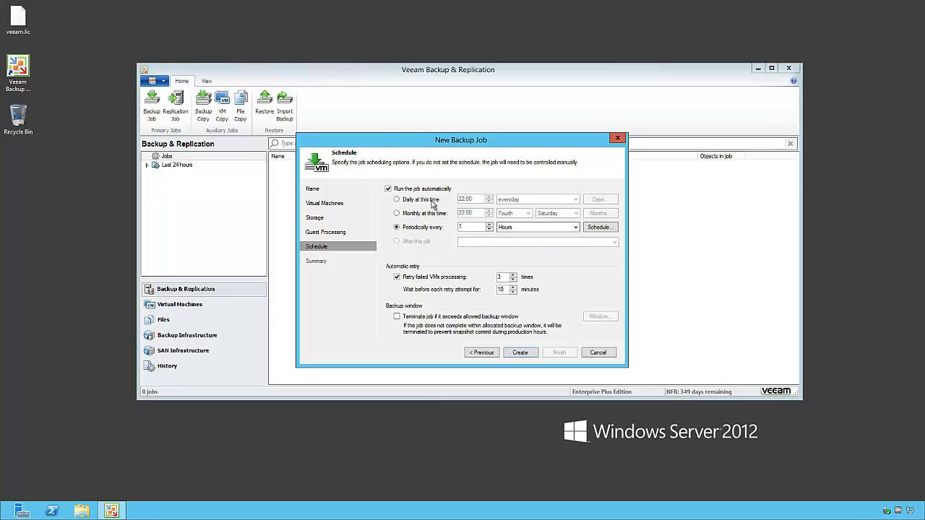
{"action": "left_click", "coordinate": [430, 202]}
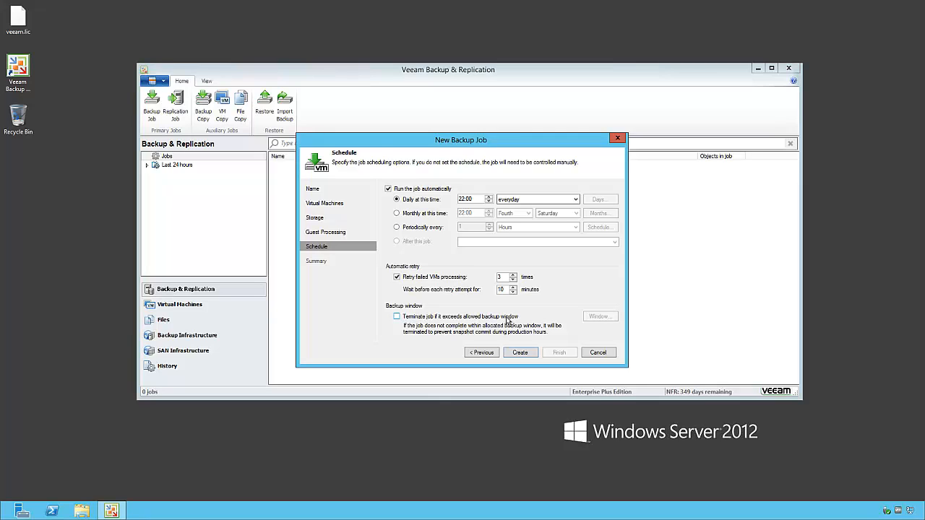
{"action": "left_click", "coordinate": [533, 352]}
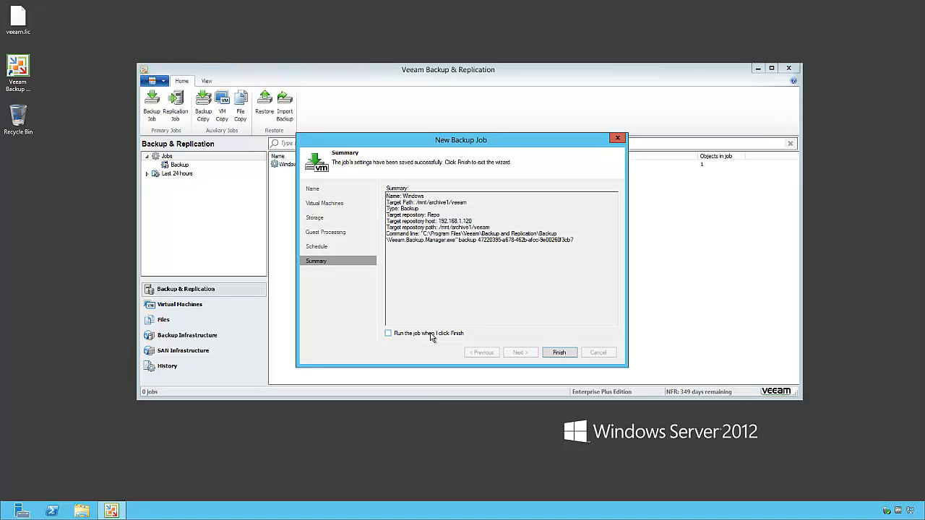
Finish the wizard and check the Windows job's statistics showing one01 and sql01 processing
{"action": "left_click", "coordinate": [559, 354]}
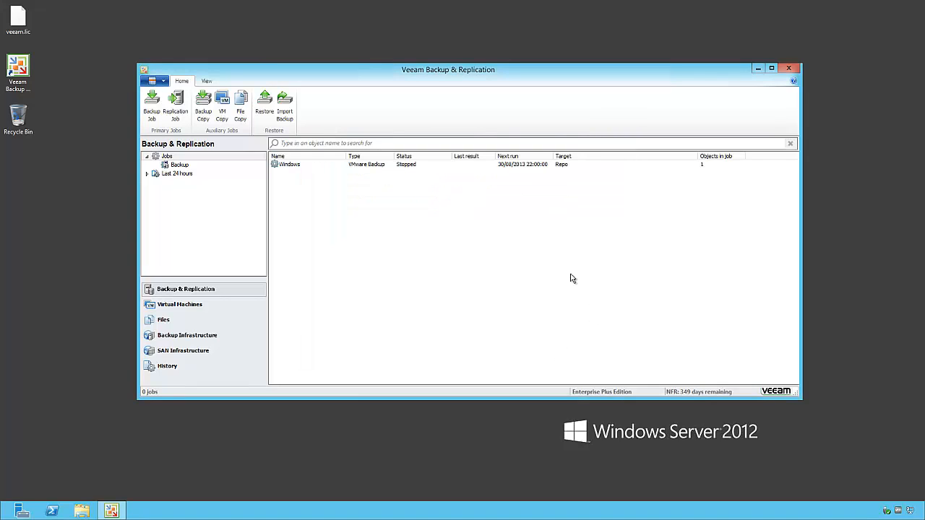
{"action": "left_click", "coordinate": [402, 166]}
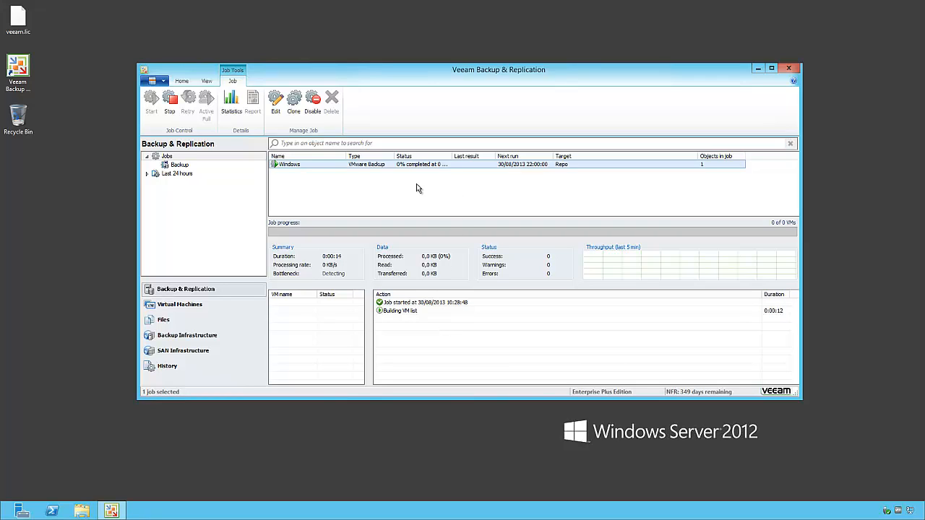
{"action": "left_click", "coordinate": [236, 119]}
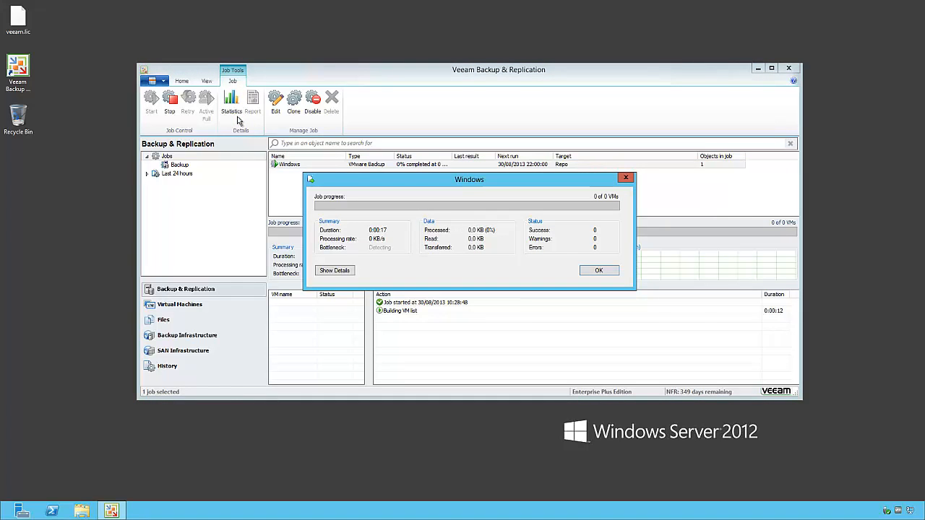
{"action": "left_click", "coordinate": [349, 271]}
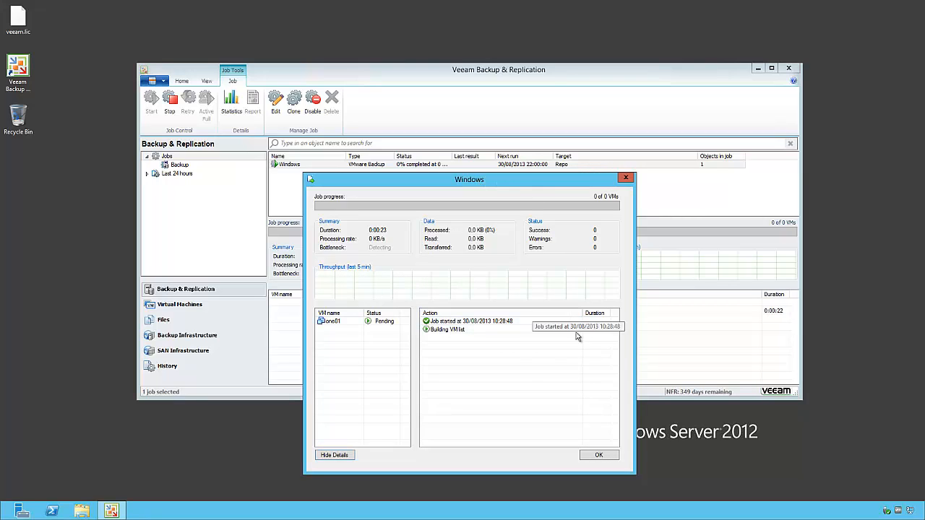
{"action": "left_click", "coordinate": [600, 455]}
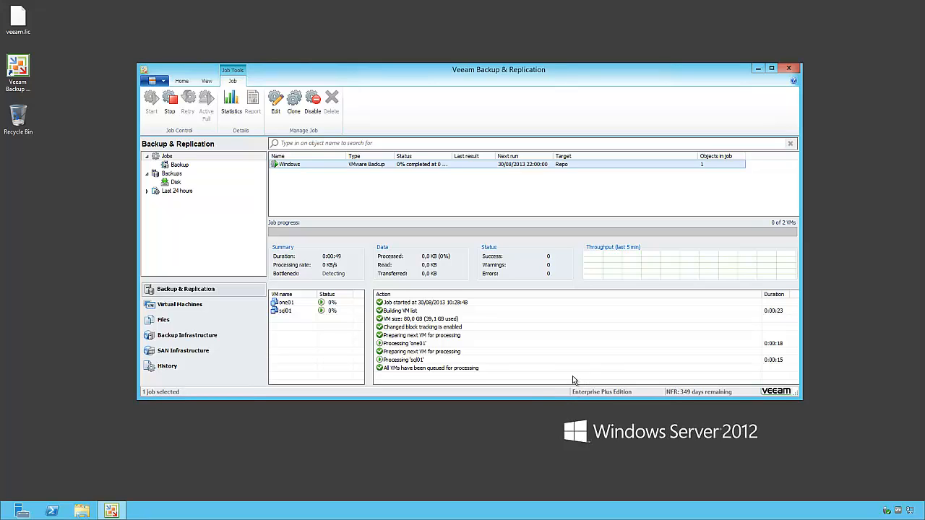
Watch the one01 and sql01 logs and overall Windows job progress until both succeed
{"action": "left_click", "coordinate": [336, 303]}
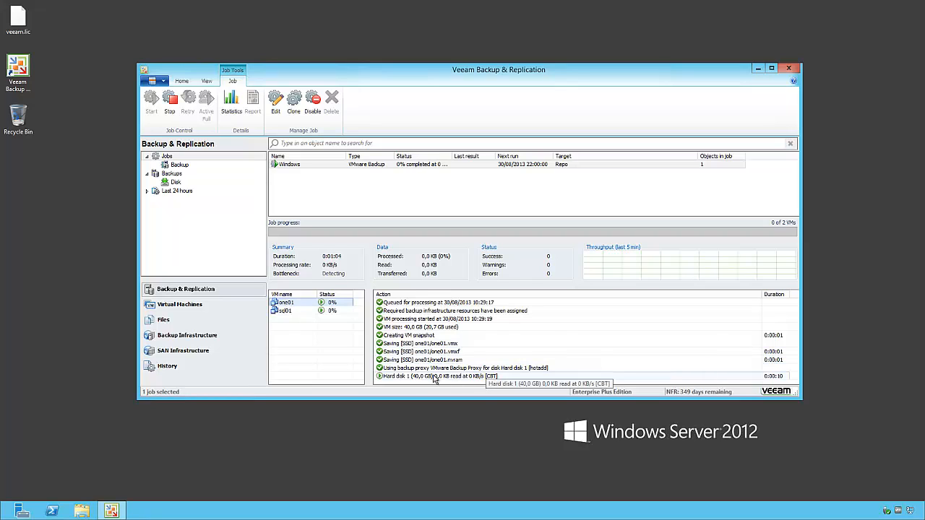
{"action": "left_click", "coordinate": [331, 312]}
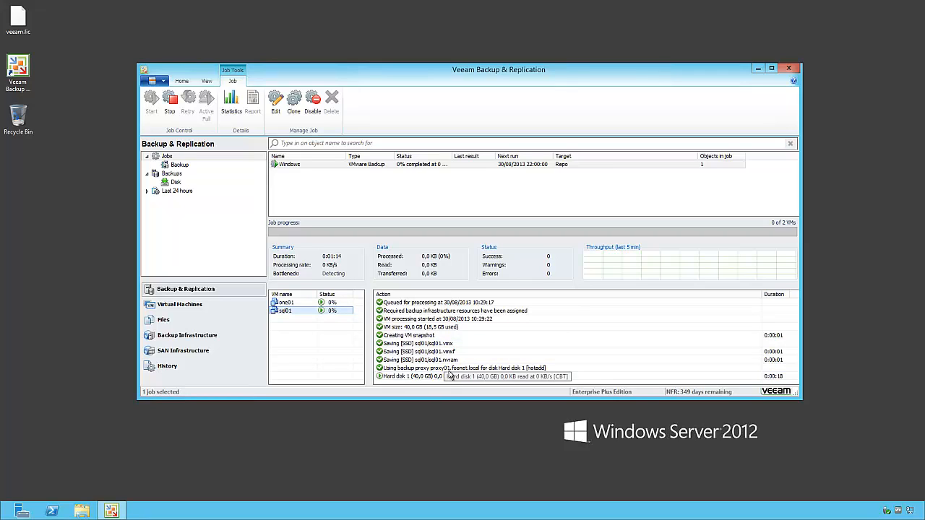
{"action": "left_click", "coordinate": [334, 303]}
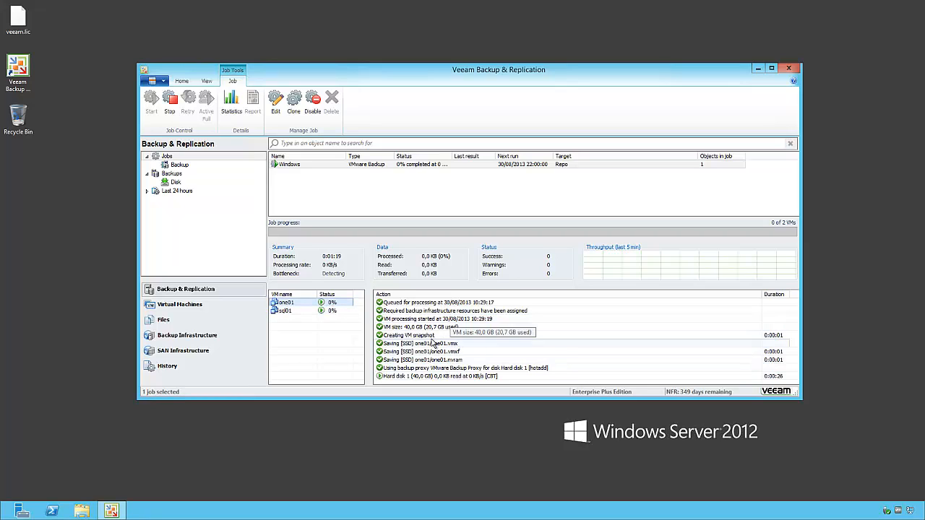
{"action": "left_click", "coordinate": [363, 166]}
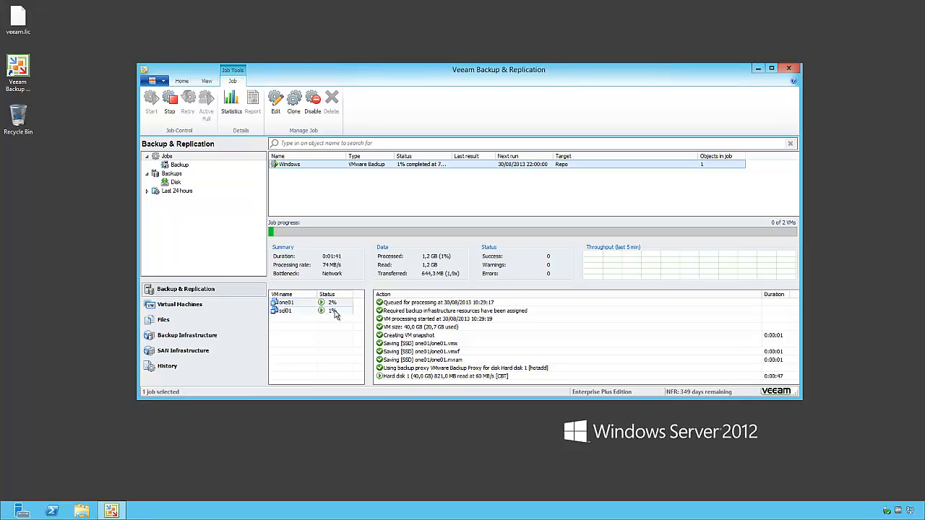
{"action": "left_click", "coordinate": [335, 314]}
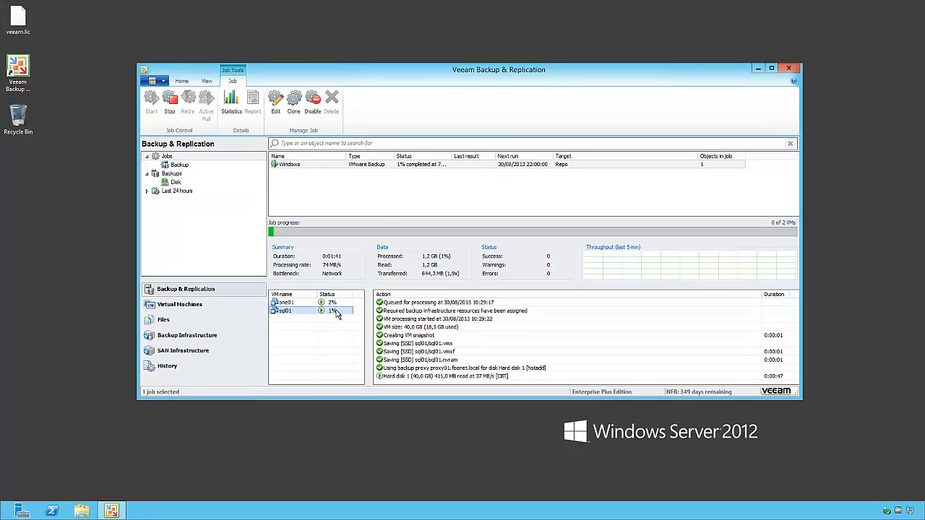
{"action": "left_click", "coordinate": [402, 166]}
{"action": "double_click", "coordinate": [453, 156]}
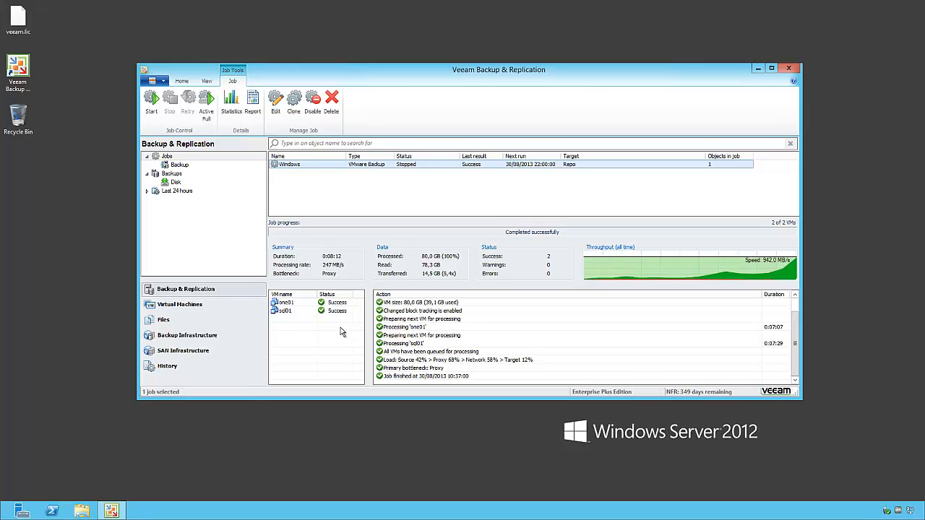
{"action": "left_click", "coordinate": [342, 303]}
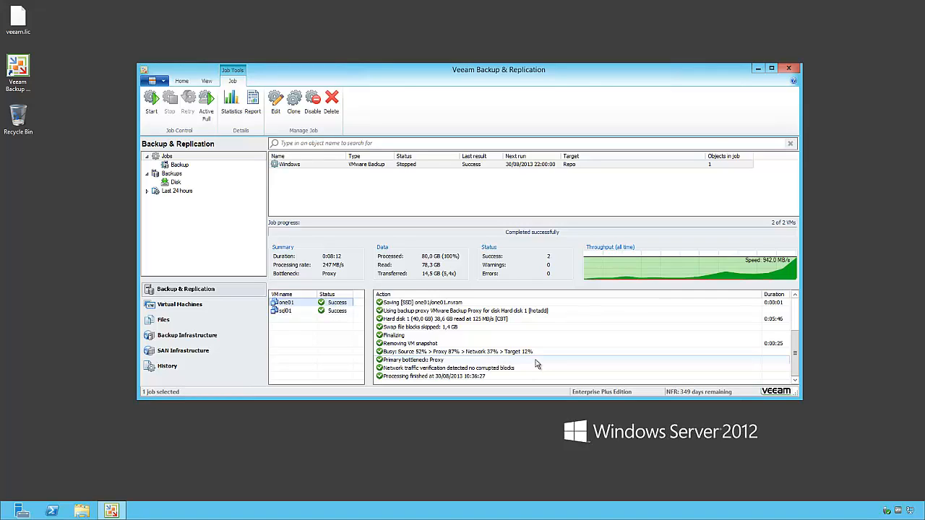
{"action": "left_click", "coordinate": [304, 311]}
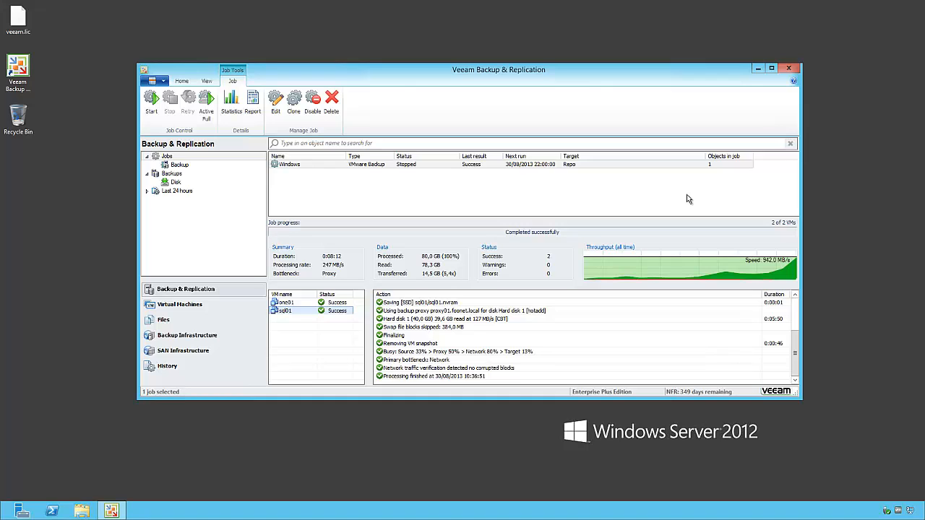
{"action": "mouse_move", "coordinate": [670, 6]}
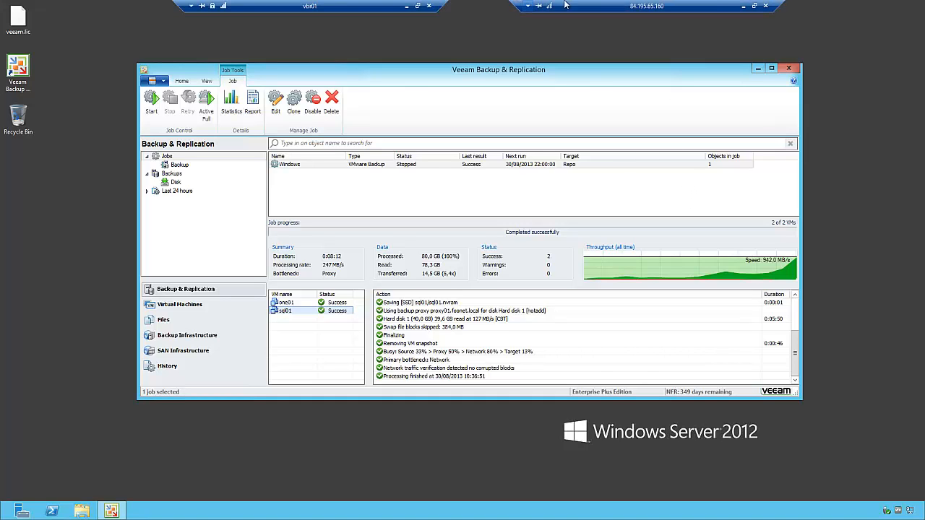